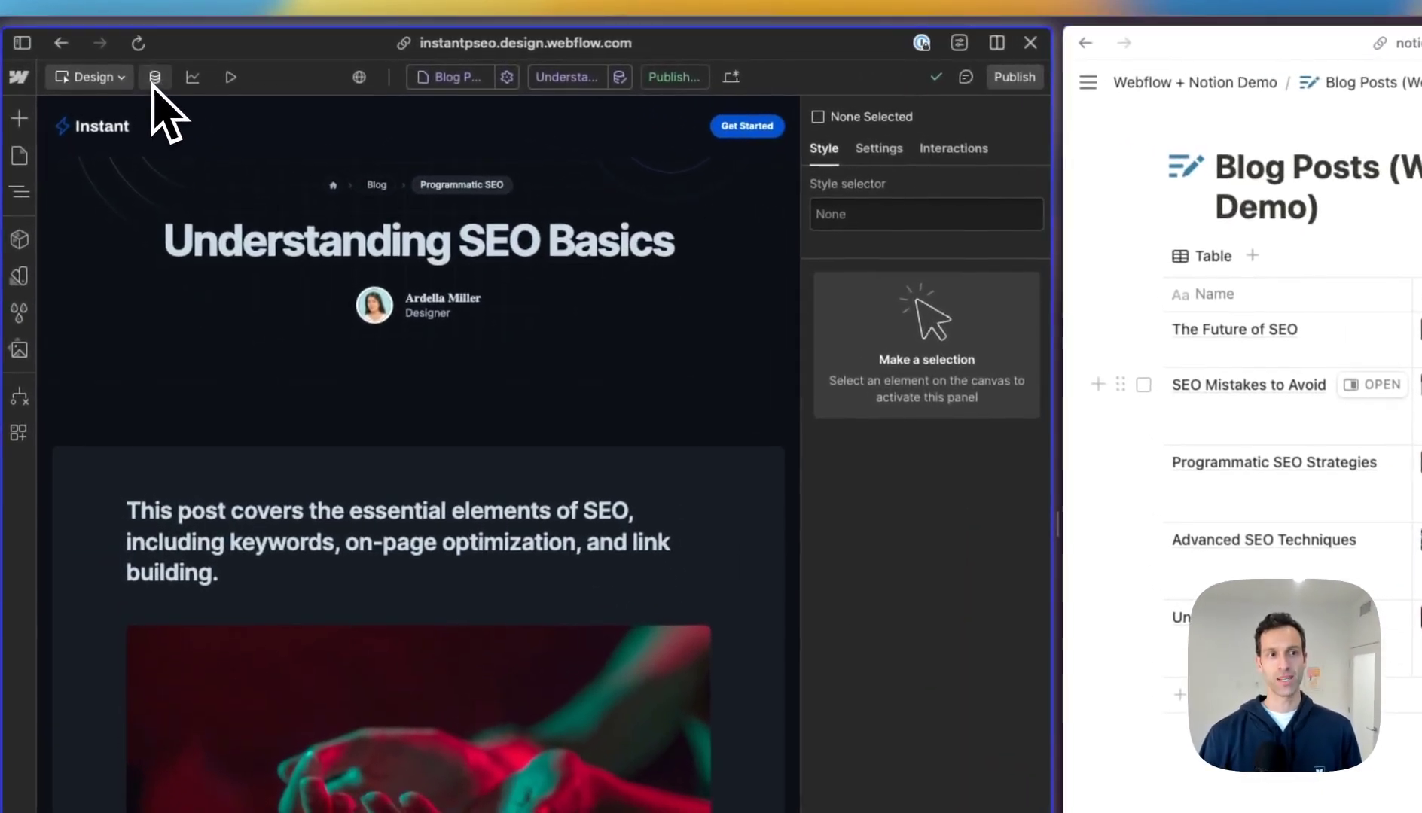
Rename the Webflow blog post 'Understanding SEO Basics' to 'Understanding SEO Basics Updated!' and republish it.
{"action": "left_click", "coordinate": [155, 77]}
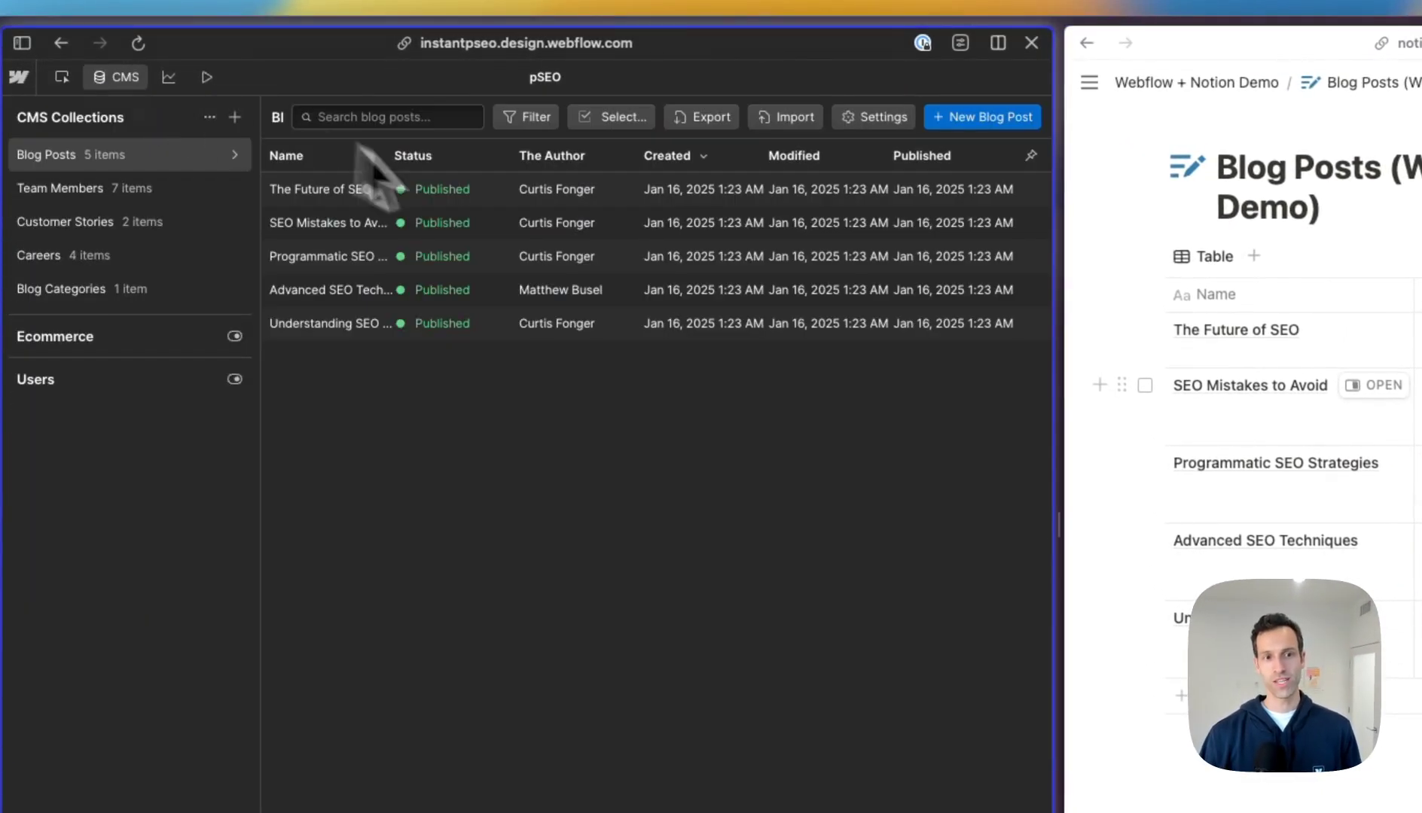
{"action": "left_click", "coordinate": [355, 329]}
{"action": "left_click", "coordinate": [724, 229]}
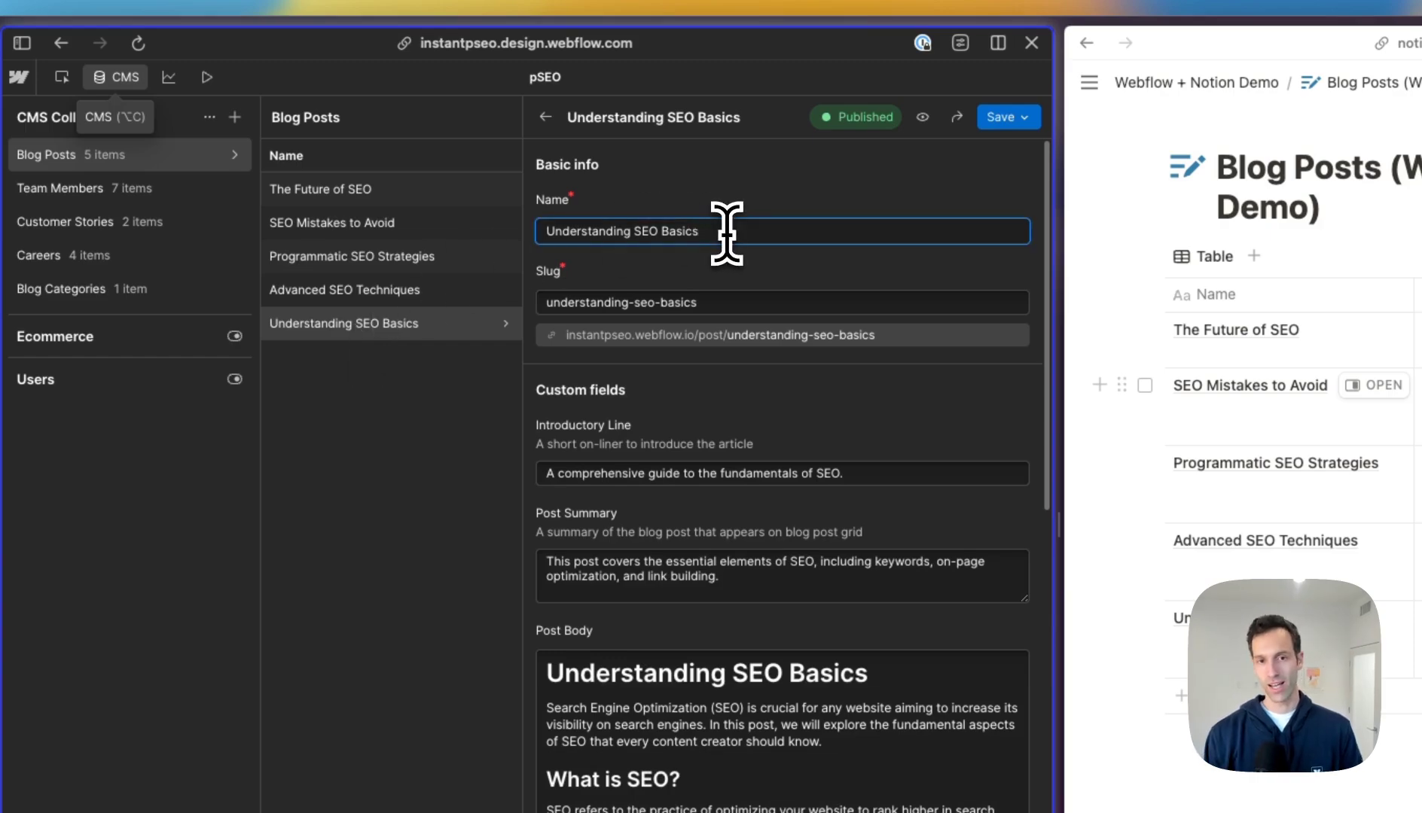
{"action": "type", "text": "Updated!"}
{"action": "left_click", "coordinate": [1009, 117]}
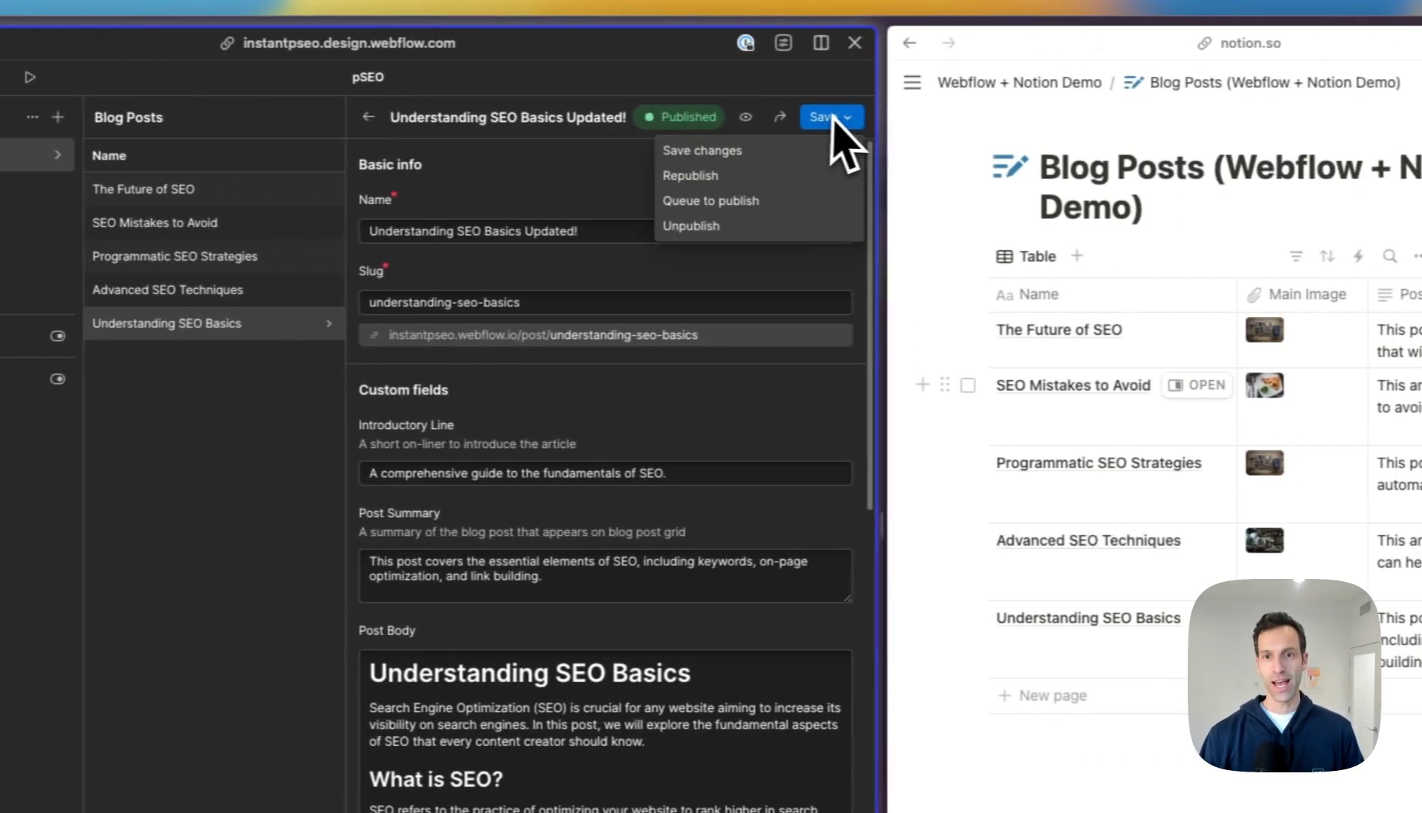
{"action": "left_click", "coordinate": [940, 177]}
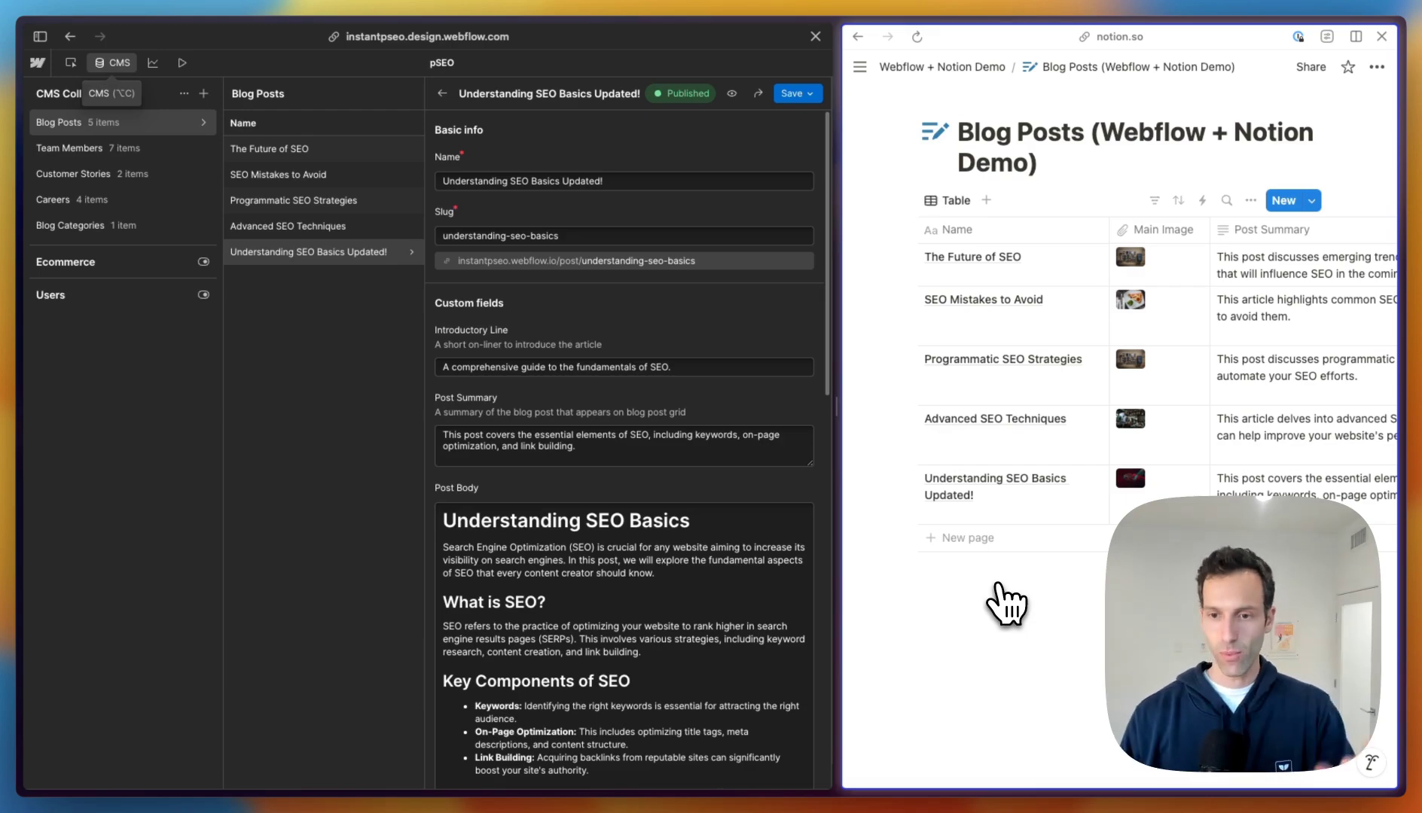
Create a Notion blog post page named 'SEO in 2025' and paste the SEO article into its body.
{"action": "left_click", "coordinate": [978, 537]}
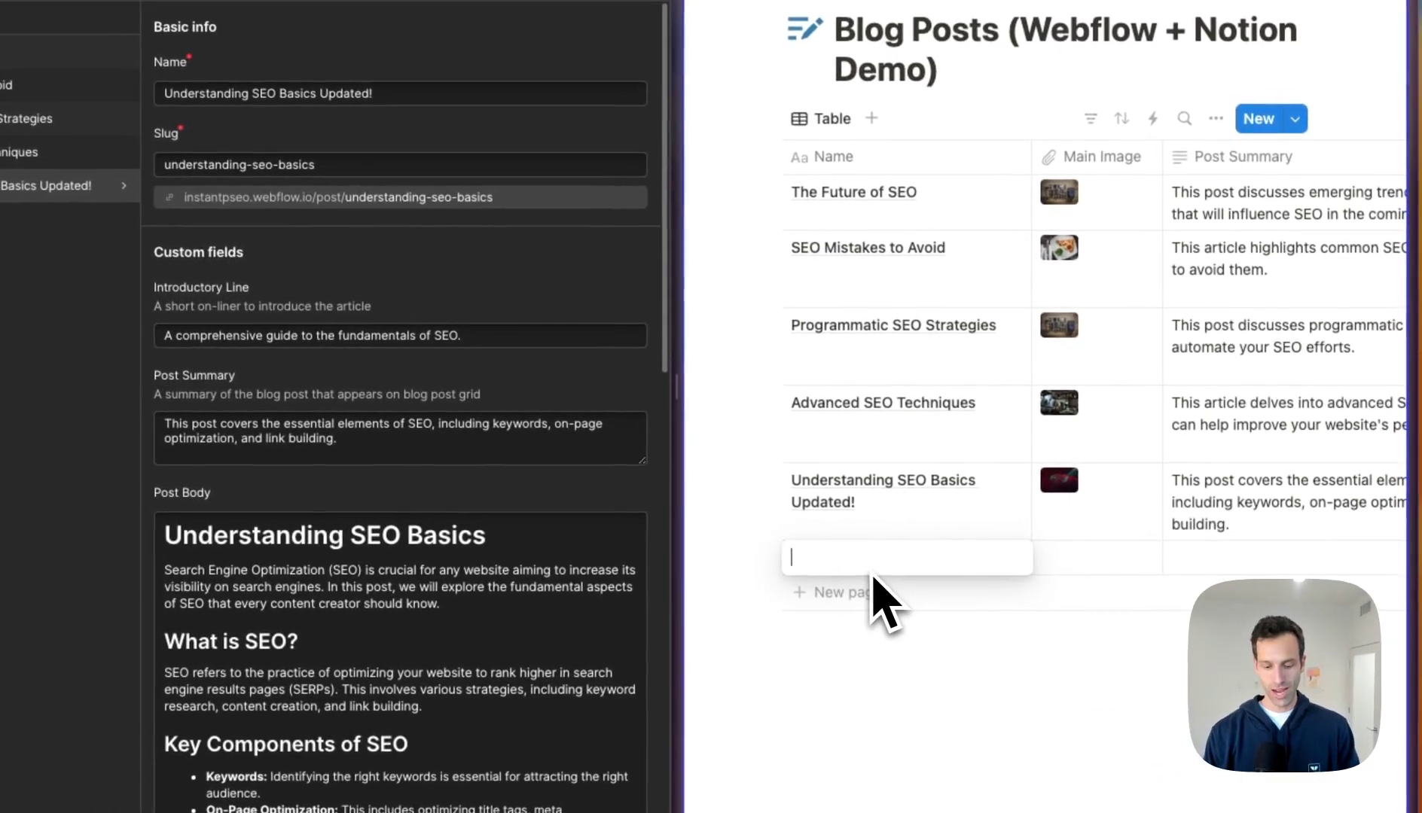
{"action": "type", "text": "SEO in 2025"}
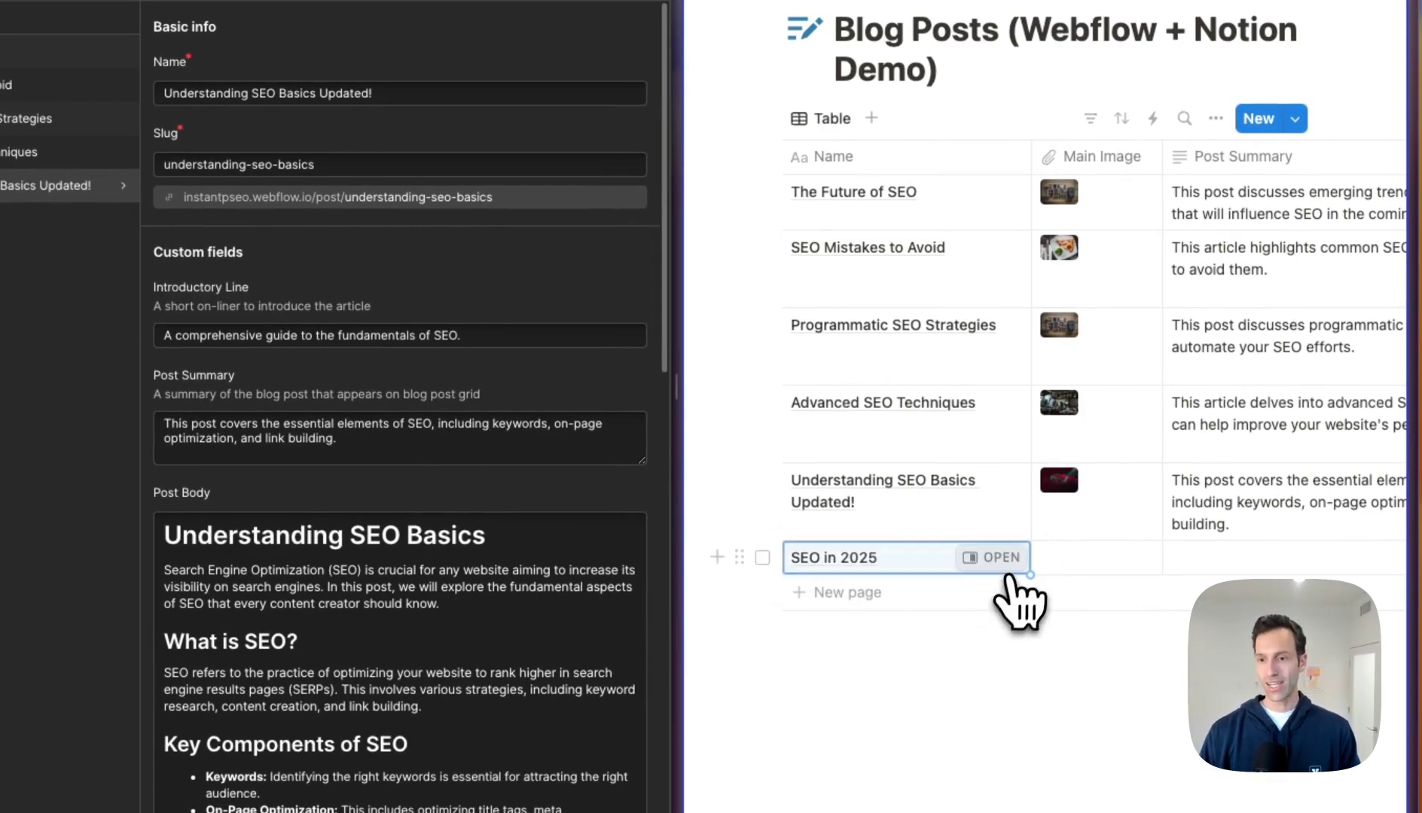
{"action": "left_click", "coordinate": [1001, 561]}
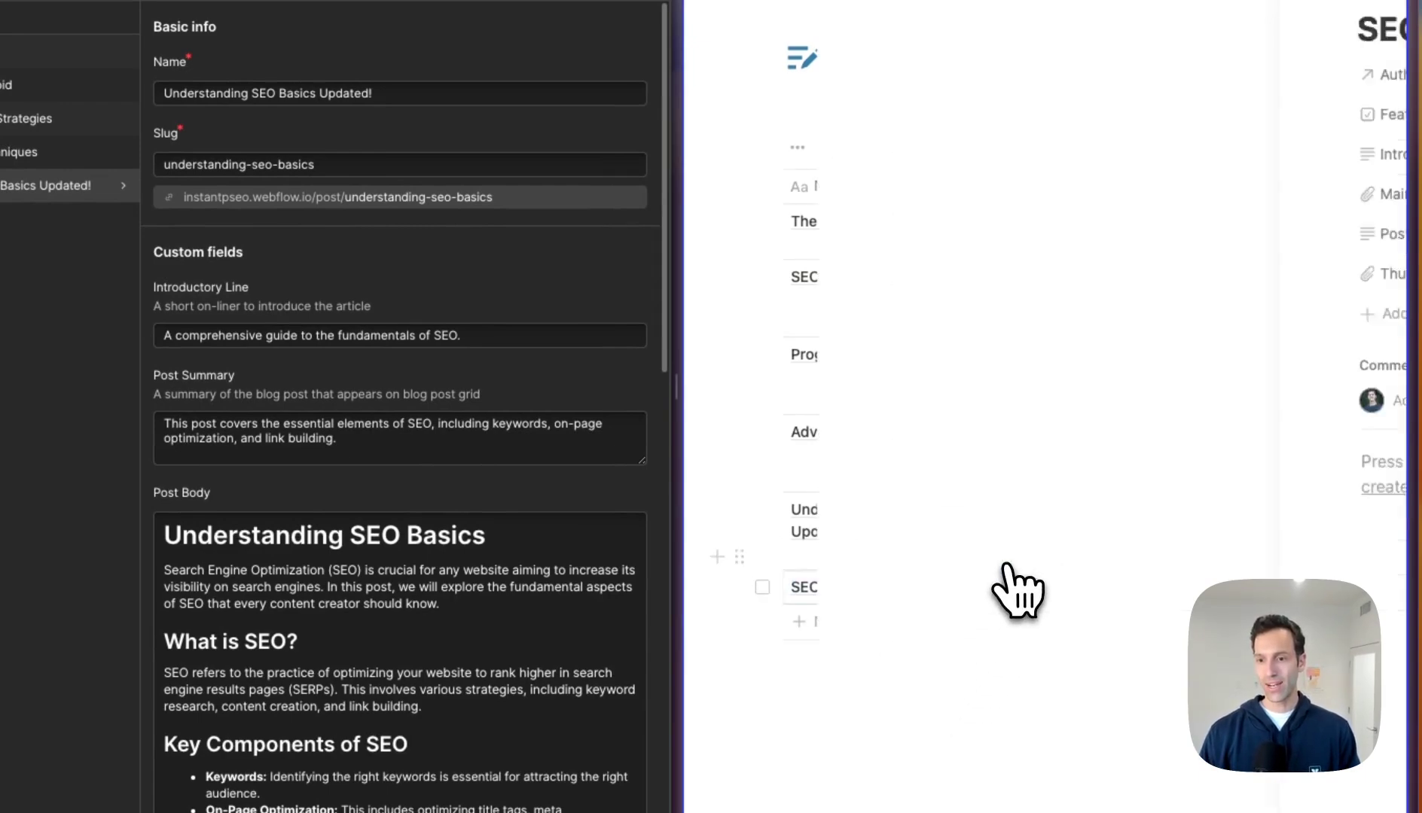
{"action": "left_click", "coordinate": [942, 468]}
{"action": "key", "text": "super+v"}
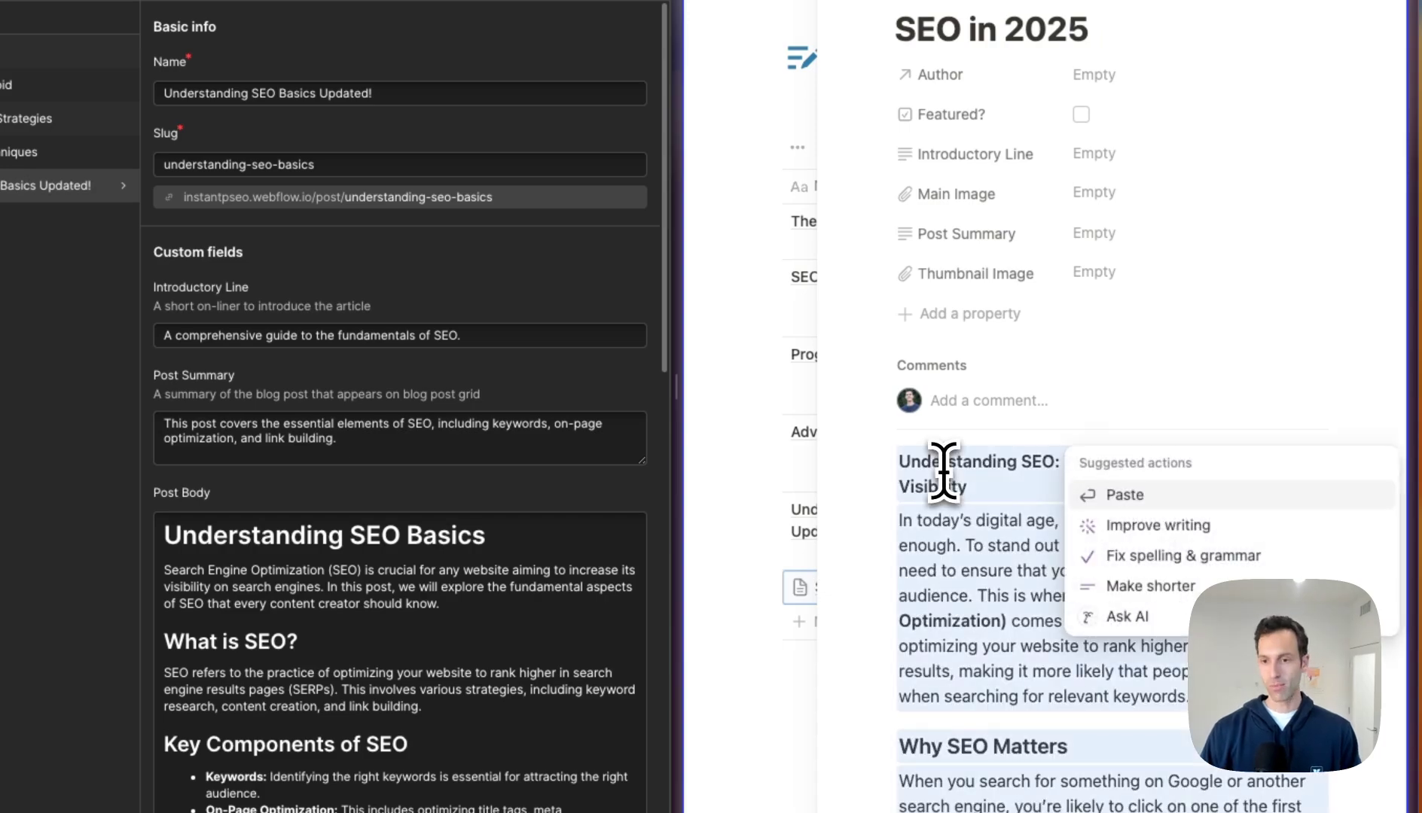
{"action": "key", "text": "Escape"}
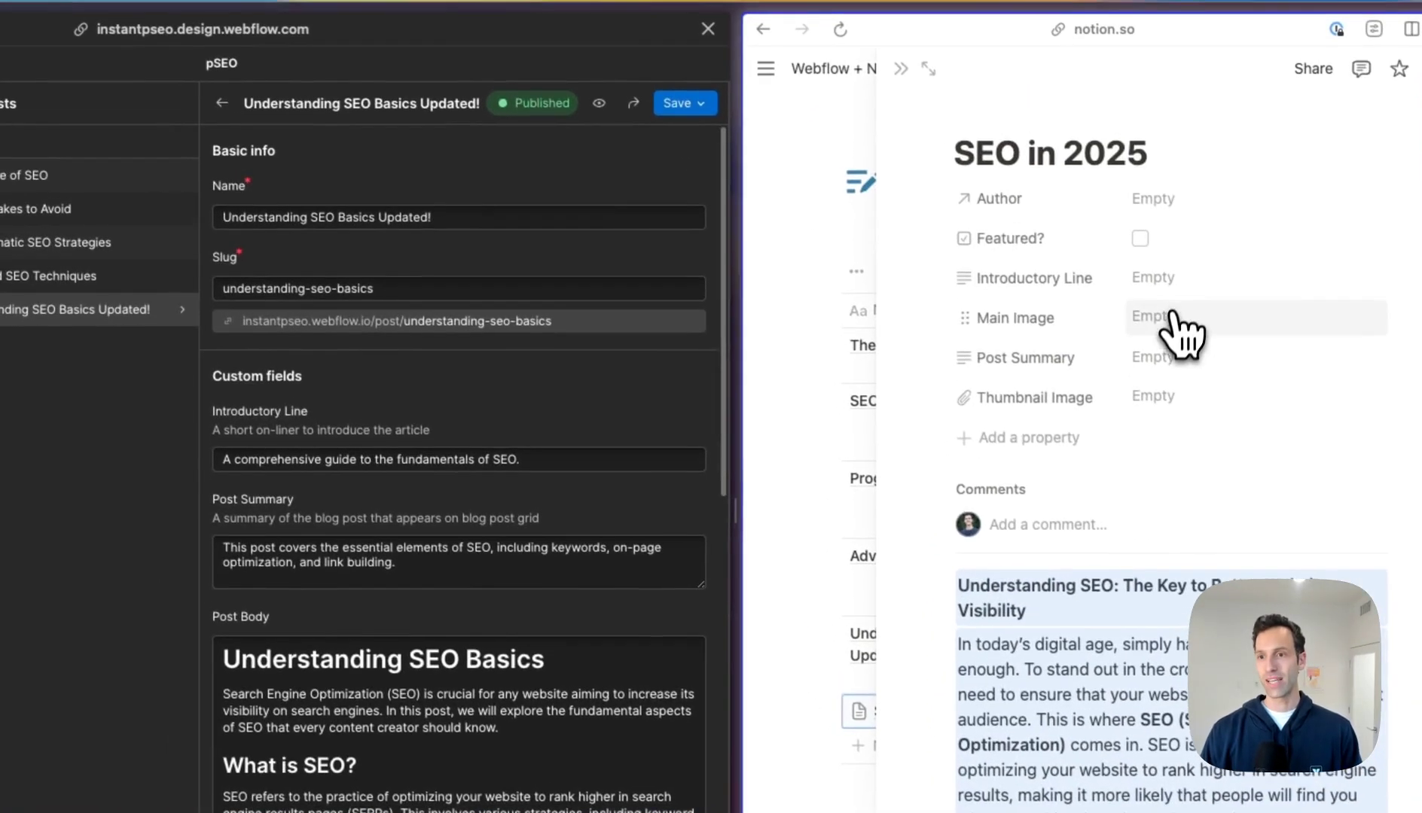
Upload seo.jpg from the Desktop as the page's Main Image and return to the table.
{"action": "left_click", "coordinate": [1112, 195]}
{"action": "left_click", "coordinate": [1209, 413]}
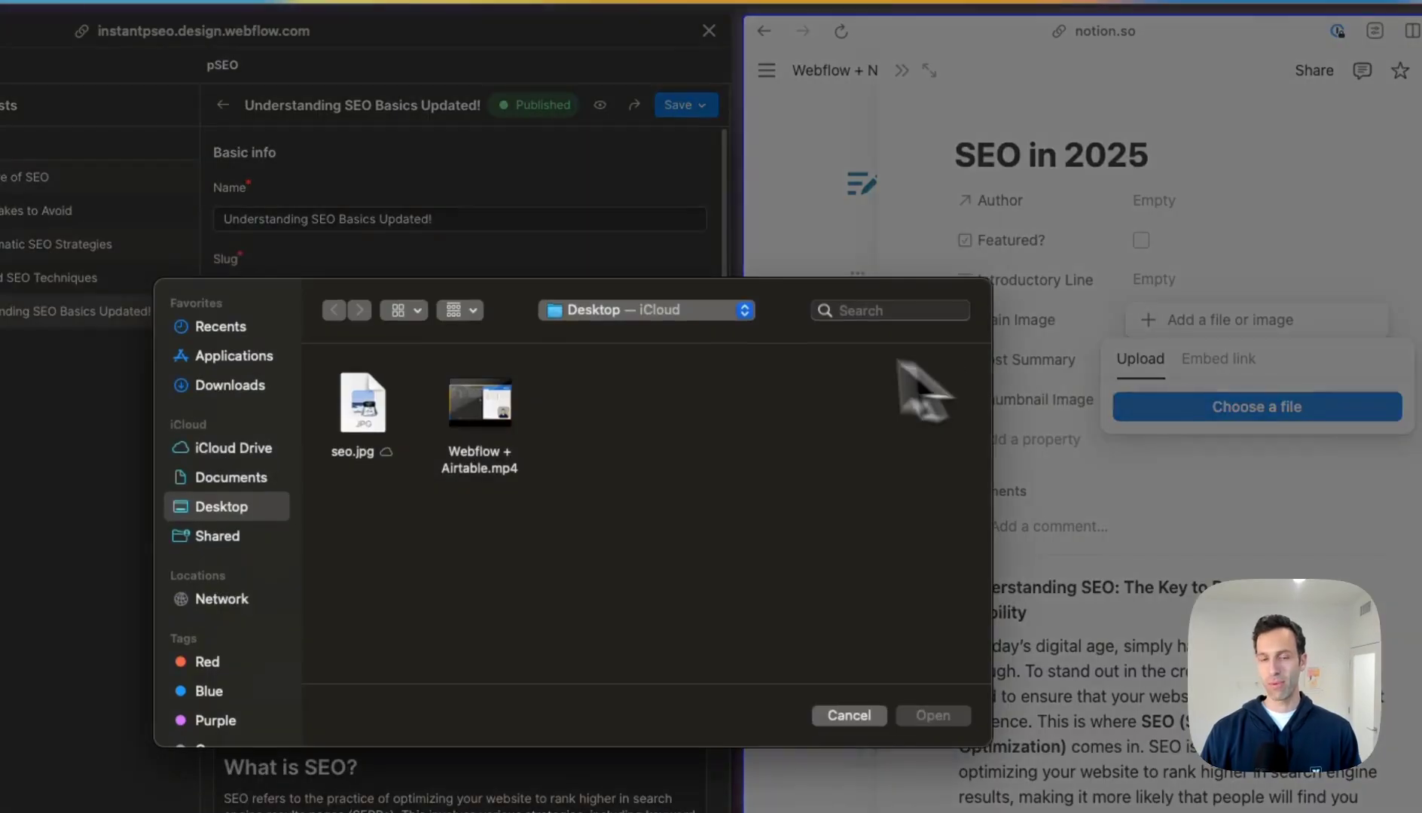
{"action": "left_click", "coordinate": [384, 412]}
{"action": "double_click", "coordinate": [384, 413]}
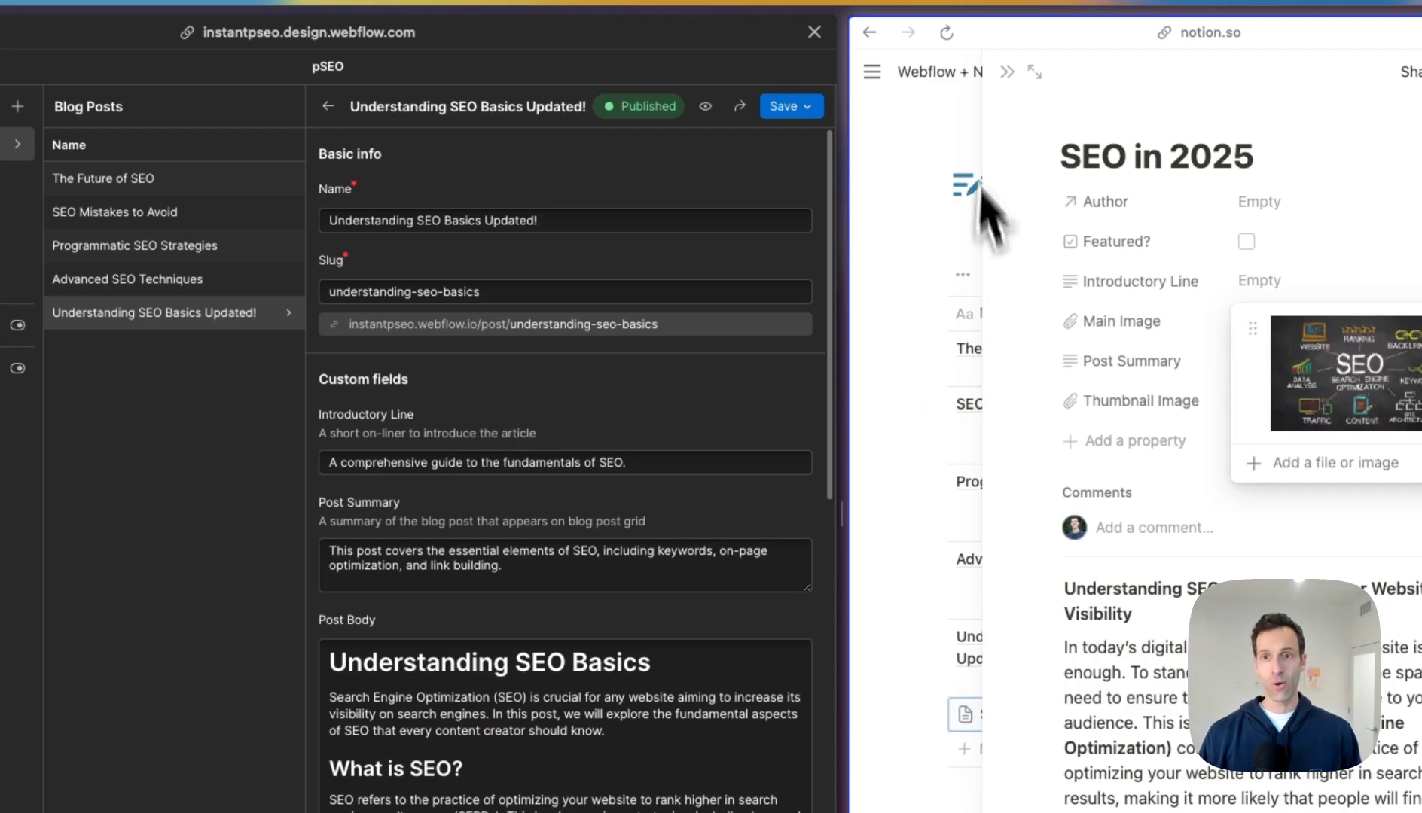
{"action": "left_click", "coordinate": [931, 229]}
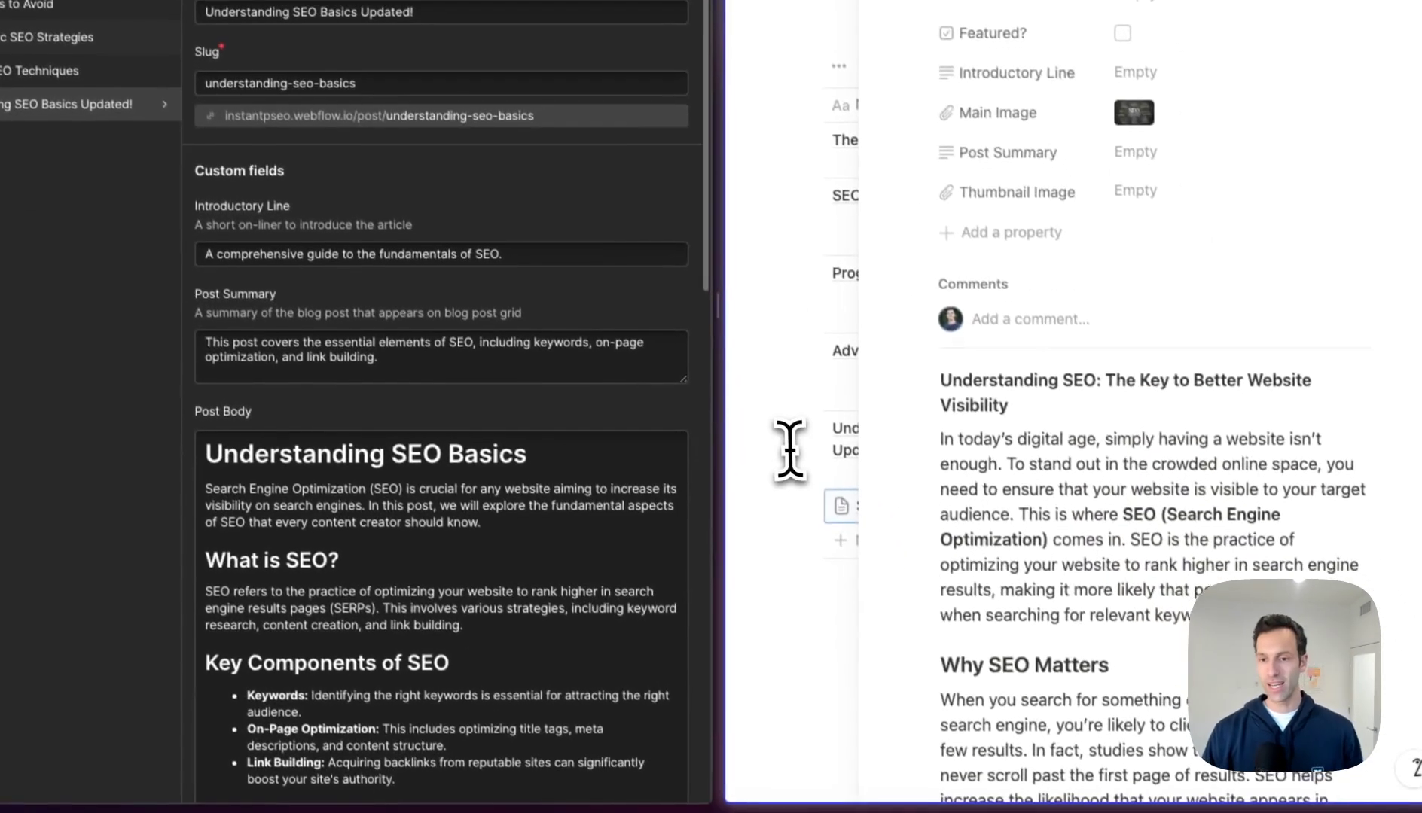
{"action": "left_click", "coordinate": [927, 746]}
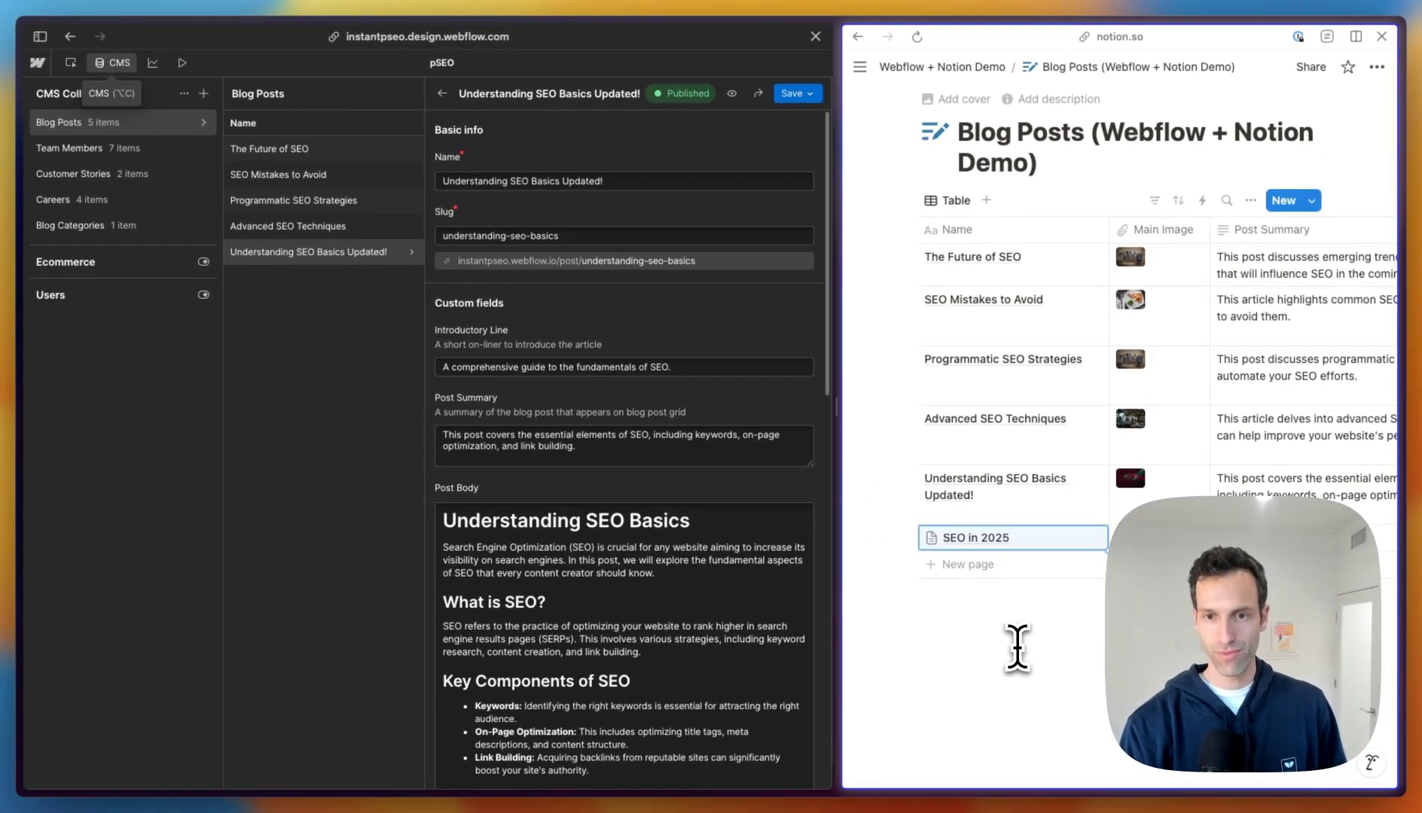
Open the synced 'SEO in 2025' post in Webflow to check its Post Body and Main Image.
{"action": "left_click", "coordinate": [730, 501]}
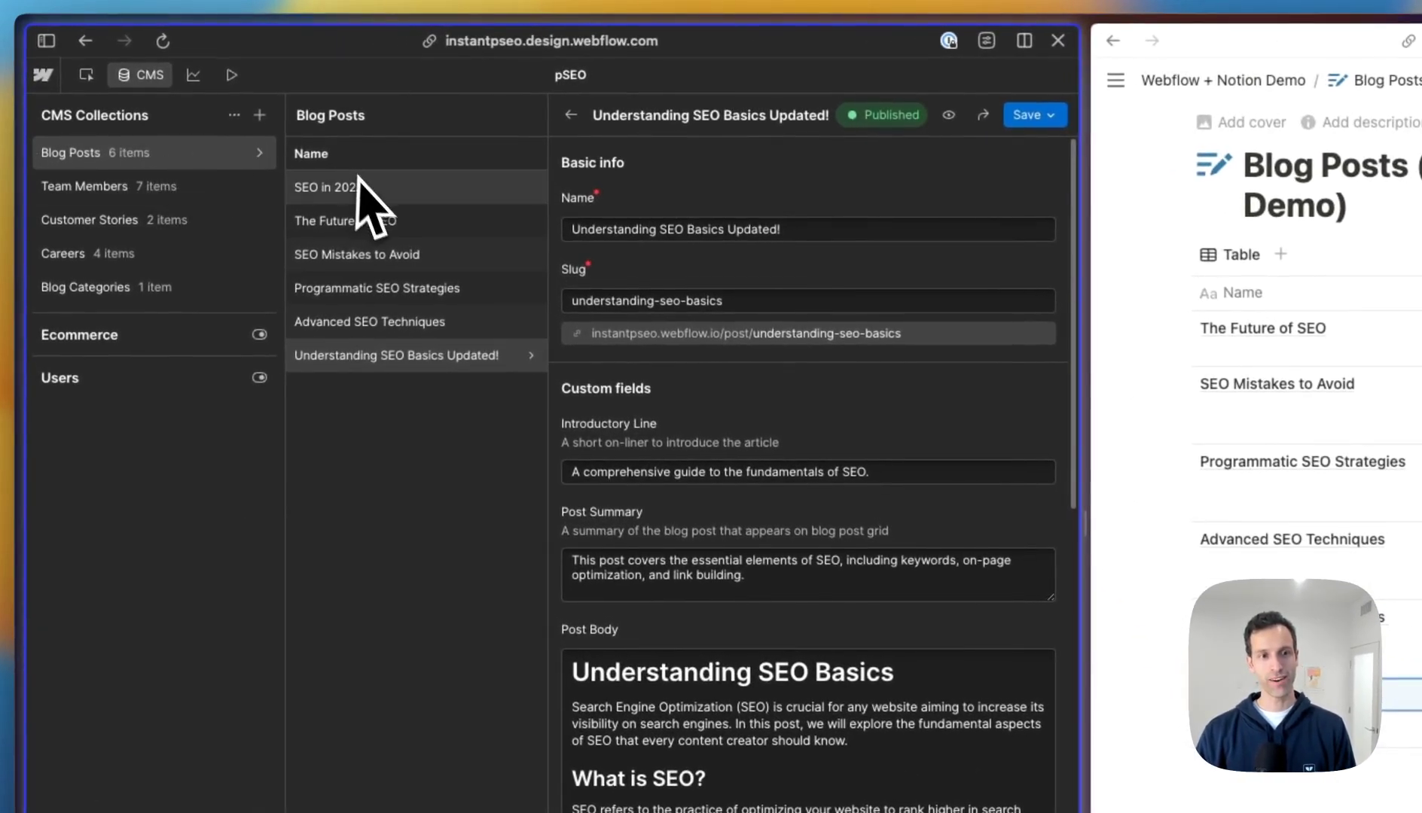
{"action": "left_click", "coordinate": [333, 190]}
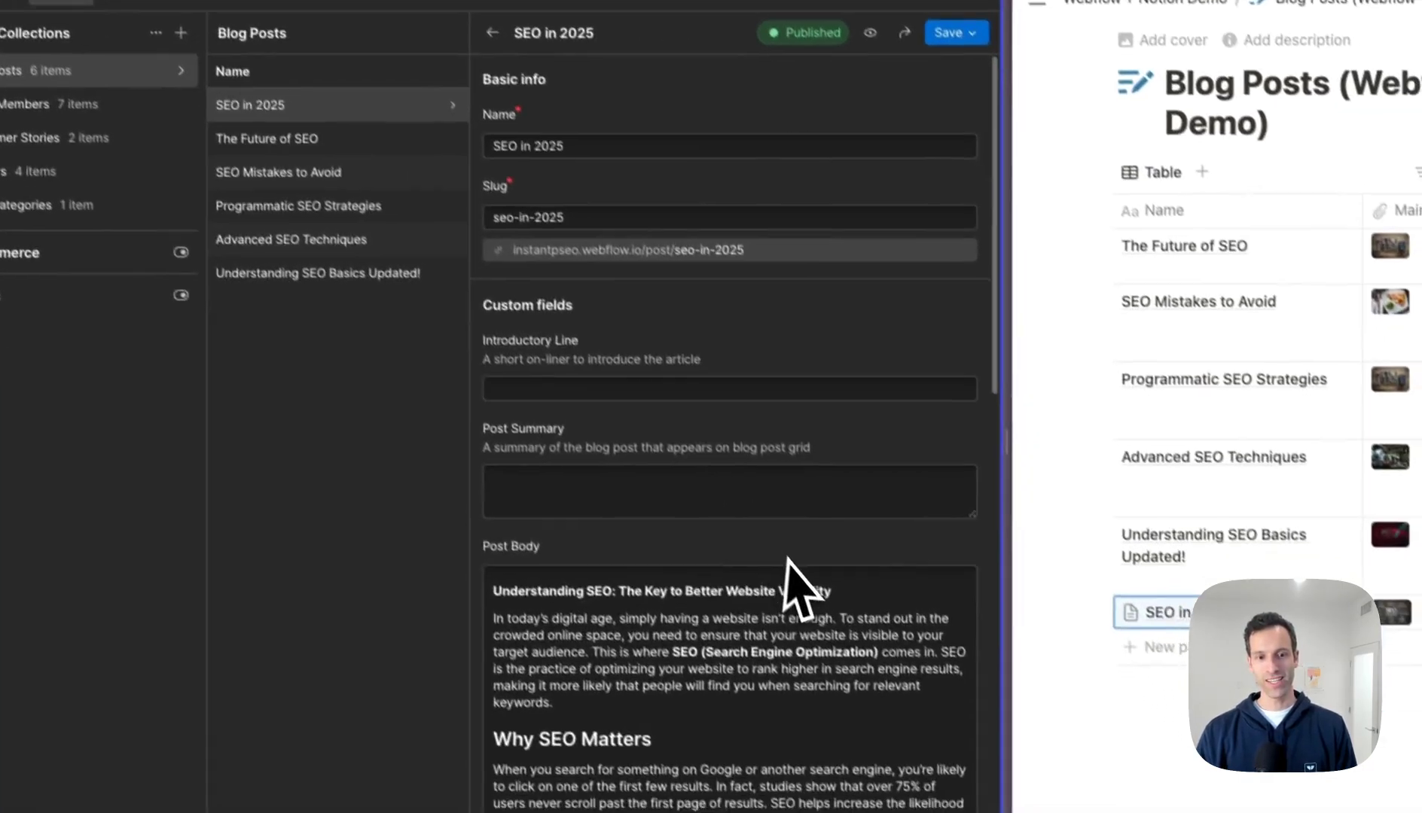
{"action": "scroll", "coordinate": [745, 520], "scroll_direction": "down", "scroll_amount": 5}
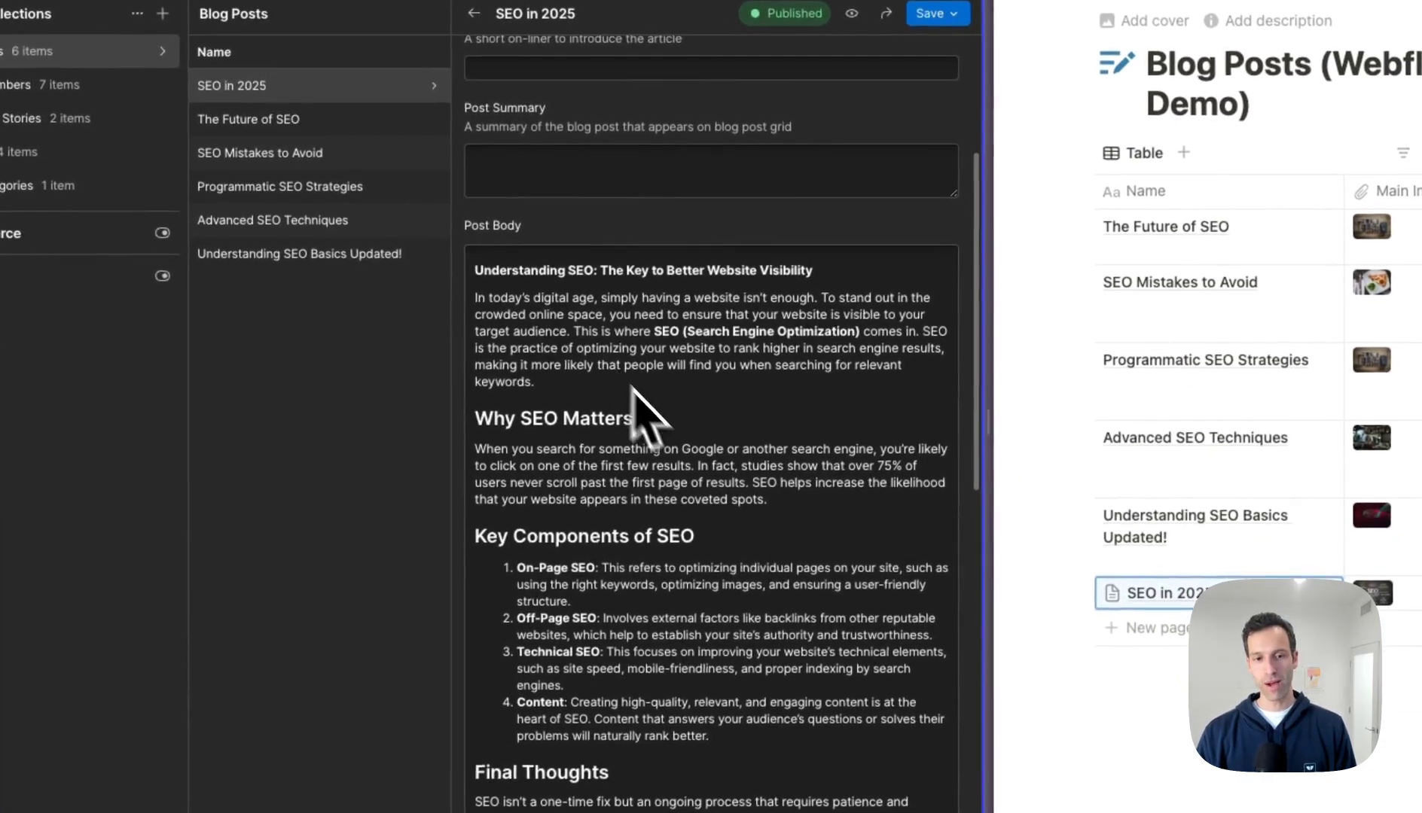
{"action": "scroll", "coordinate": [641, 399], "scroll_direction": "down", "scroll_amount": 5}
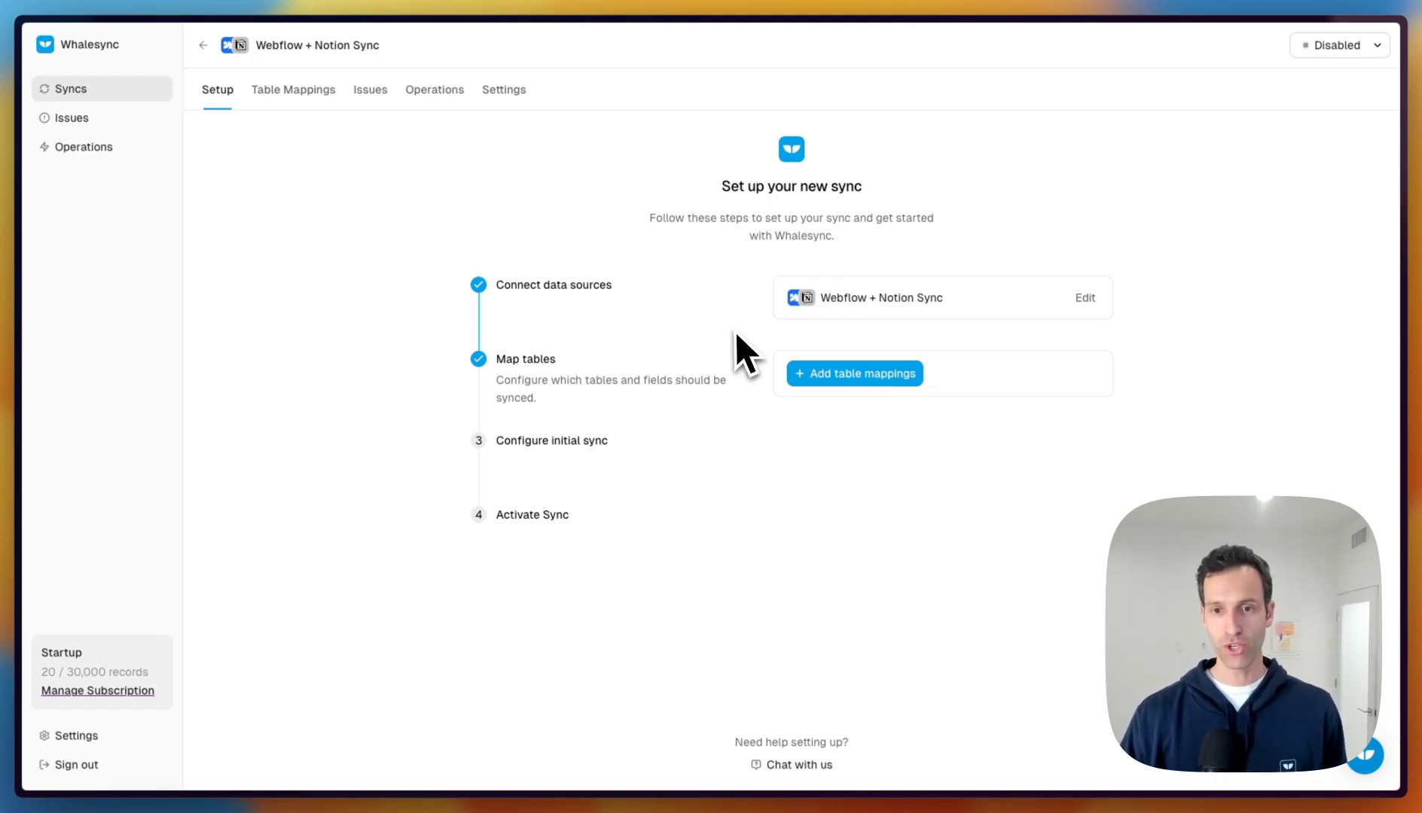
Map Webflow Blog Posts to the Notion database 'Blog Posts (Webflow + Notion Demo)'.
{"action": "left_click", "coordinate": [850, 375]}
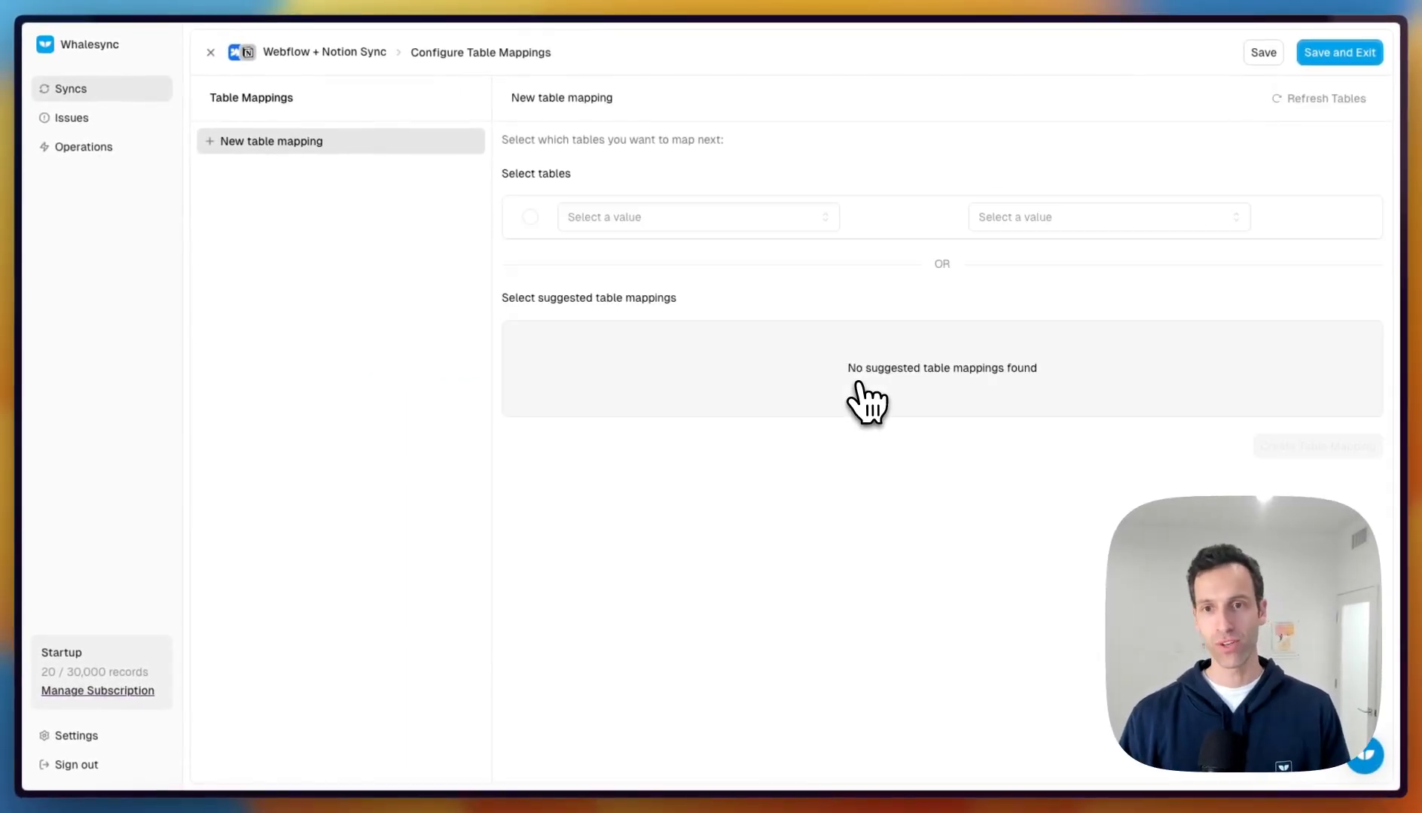
{"action": "left_click", "coordinate": [611, 218]}
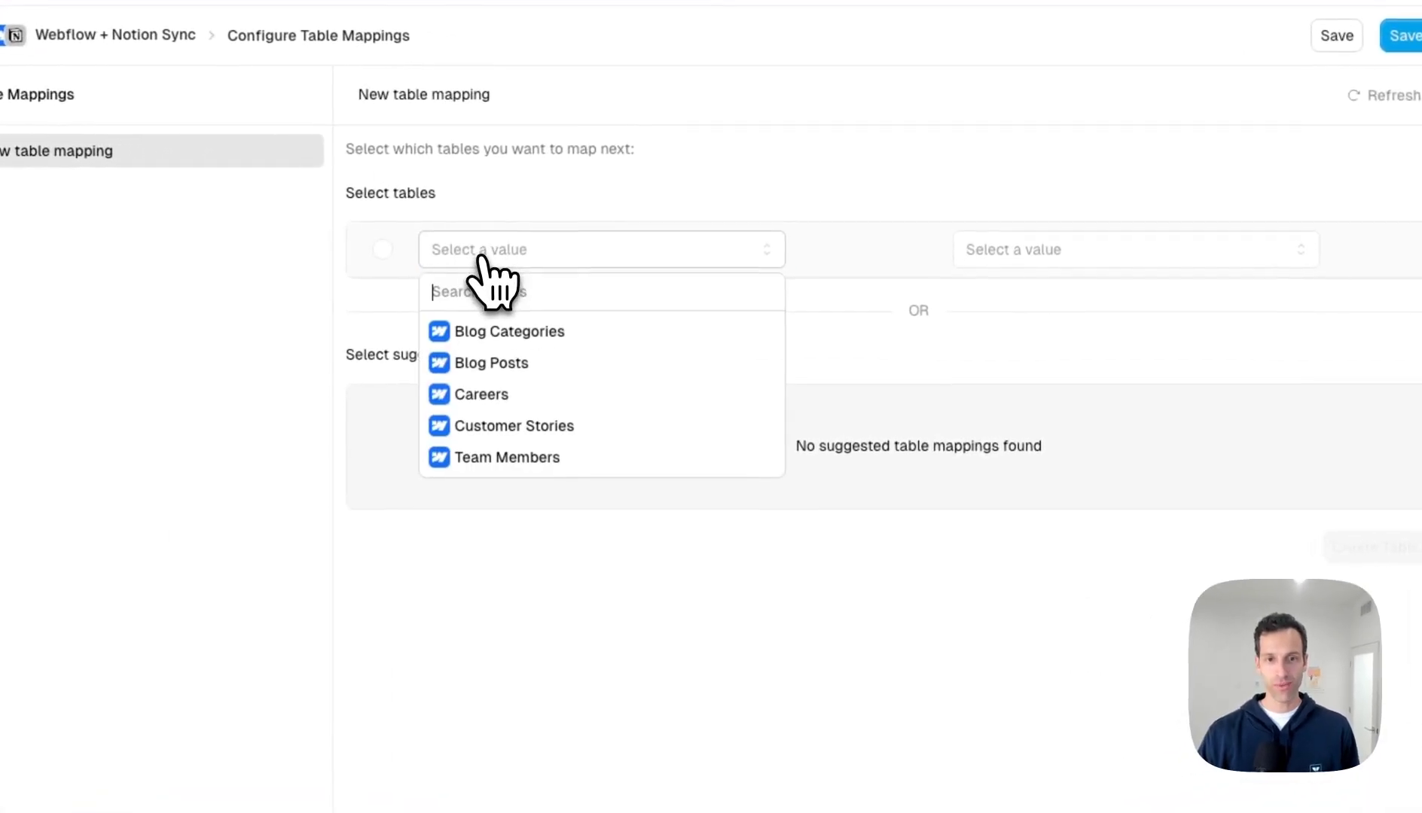
{"action": "left_click", "coordinate": [500, 363]}
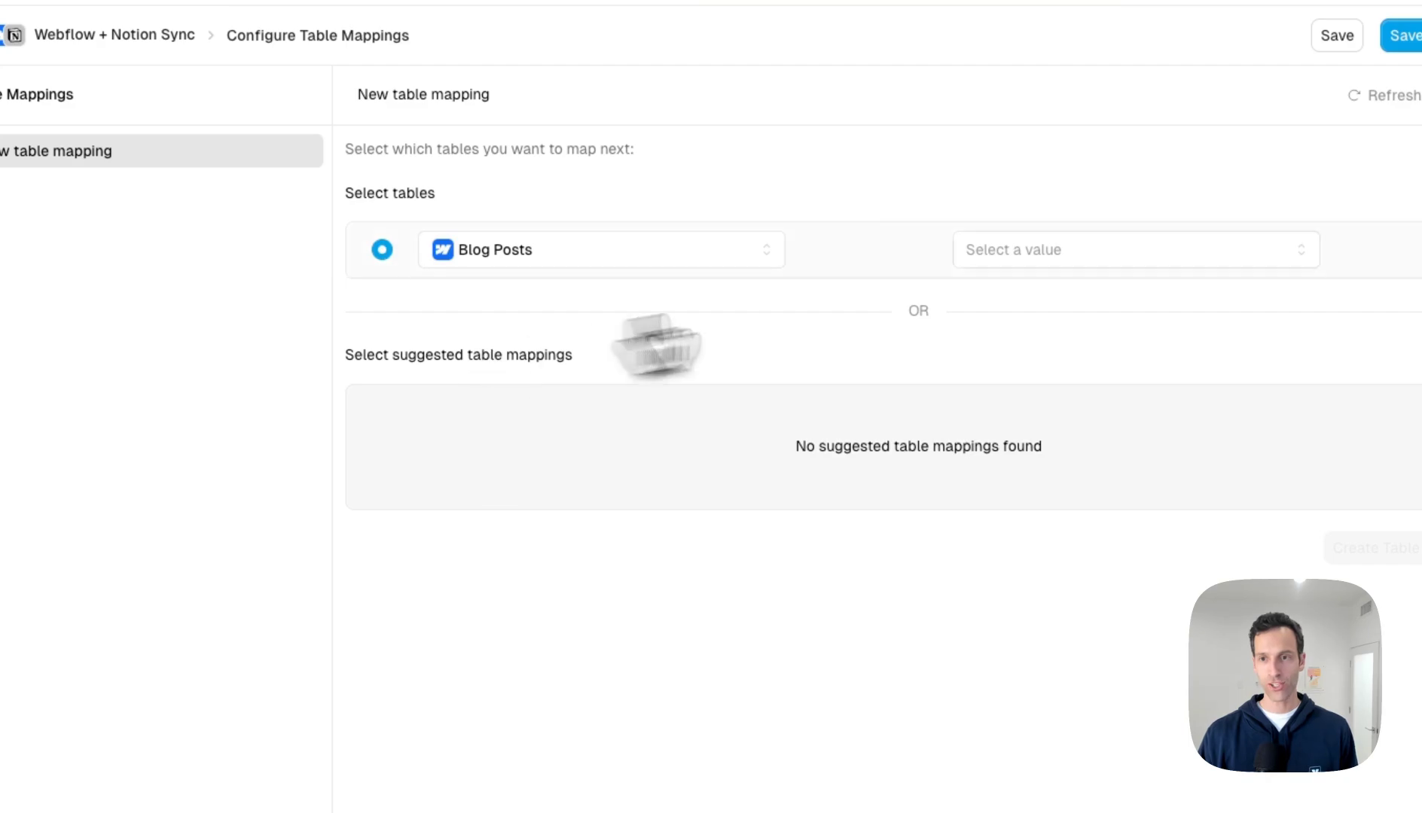
{"action": "left_click", "coordinate": [1025, 260]}
{"action": "type", "text": "webf"}
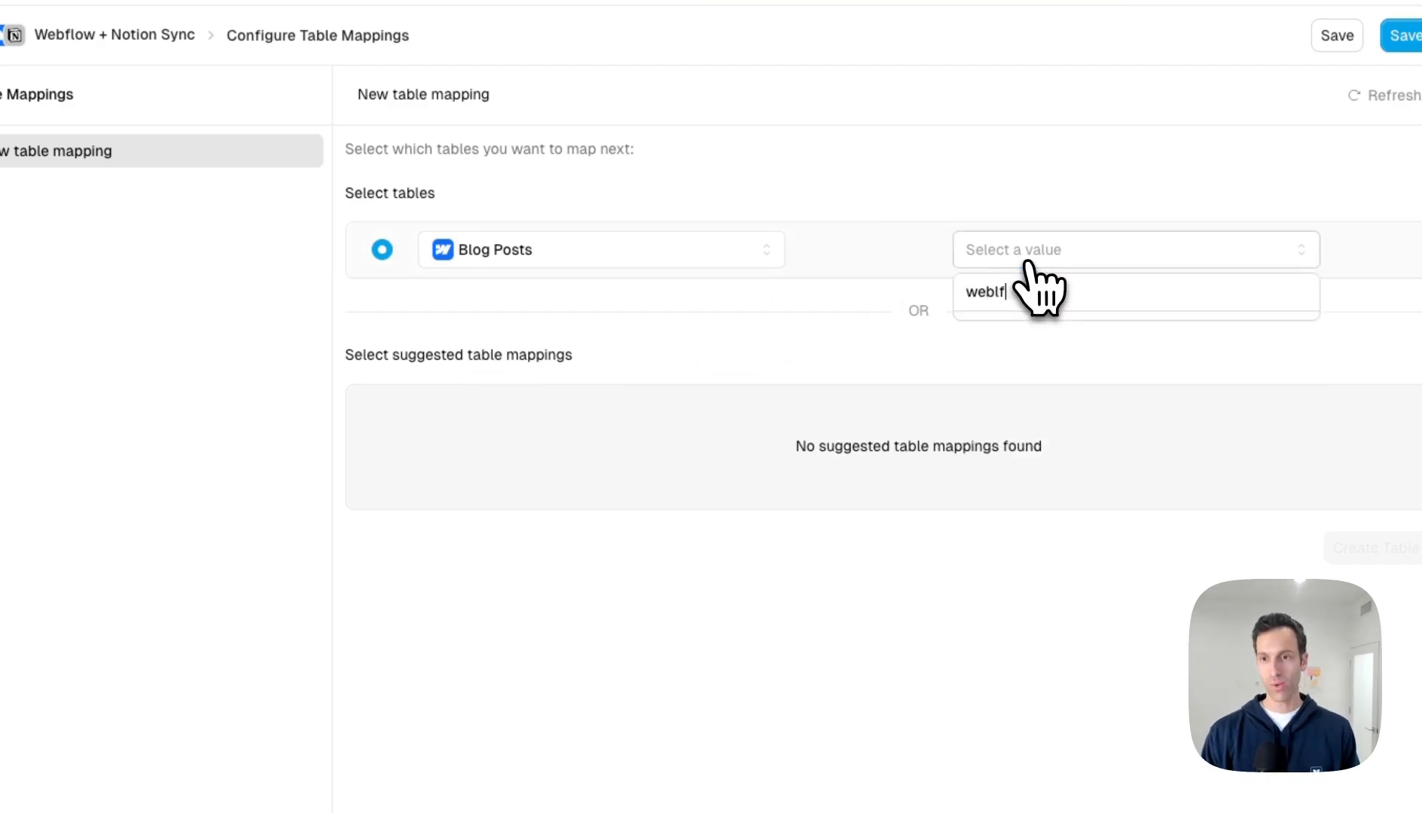
{"action": "type", "text": "low"}
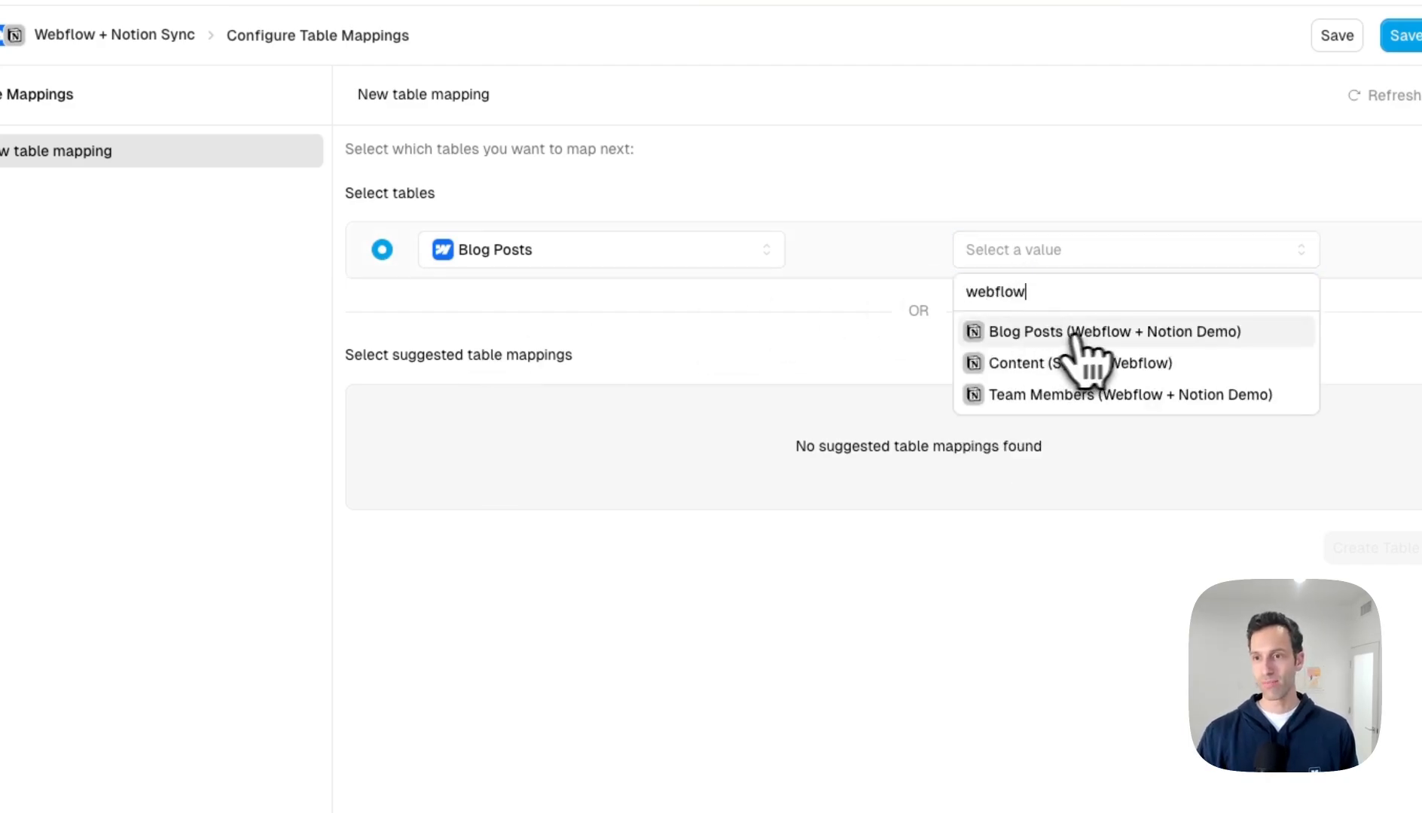
{"action": "left_click", "coordinate": [1141, 333]}
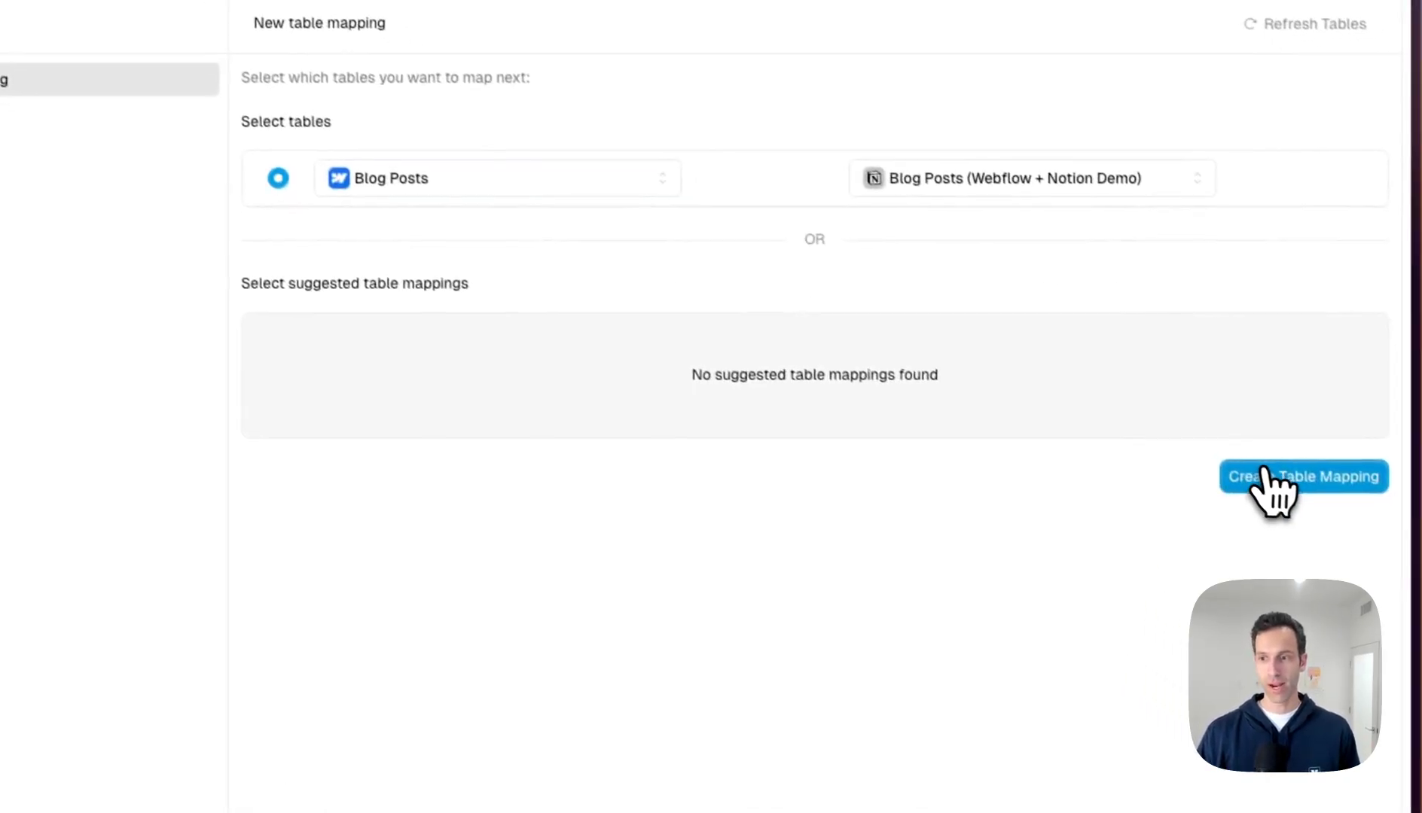
{"action": "left_click", "coordinate": [1363, 546]}
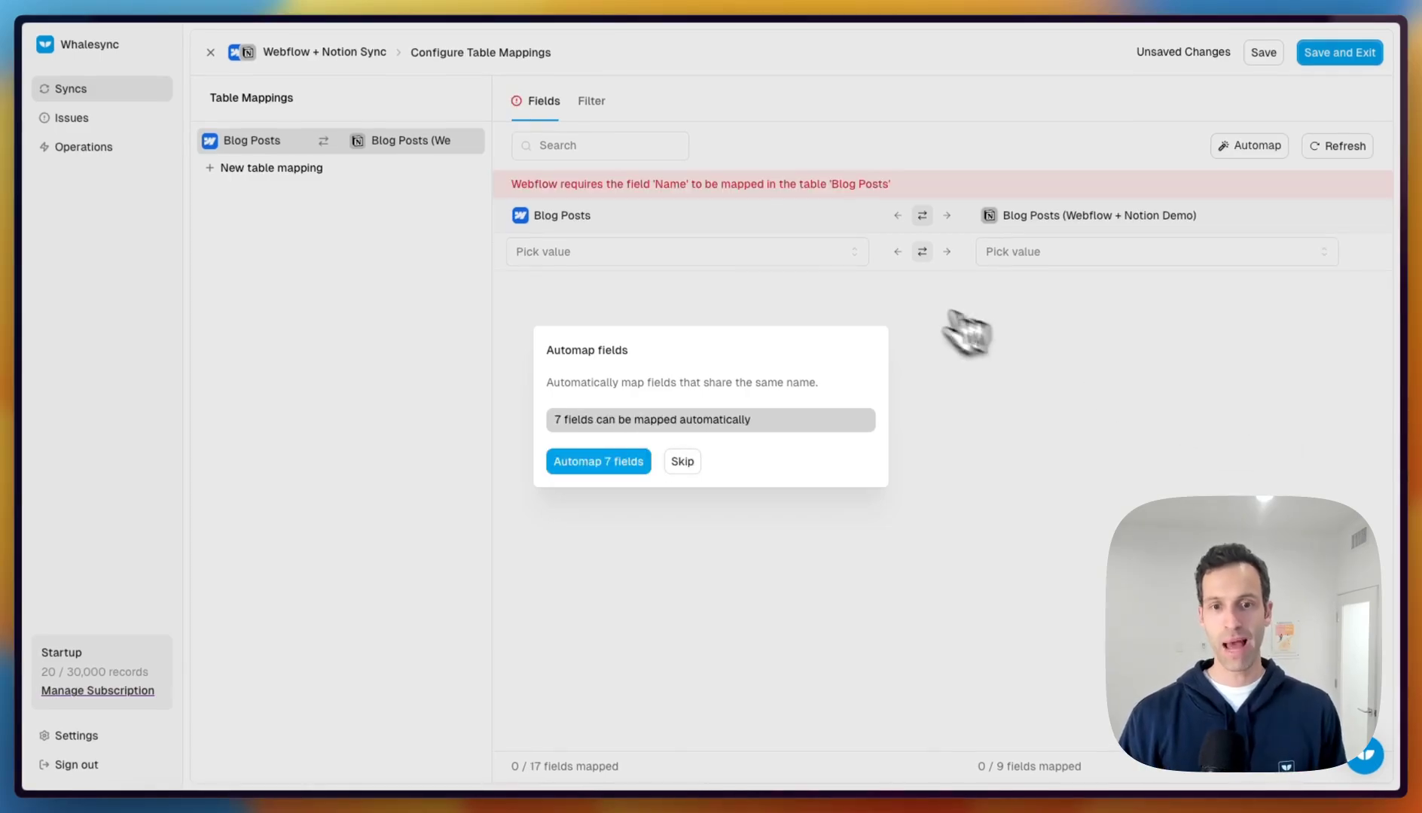
Automap the 7 matching Blog Posts fields, such as Author, Featured?, Name and Main Image.
{"action": "left_click", "coordinate": [598, 461]}
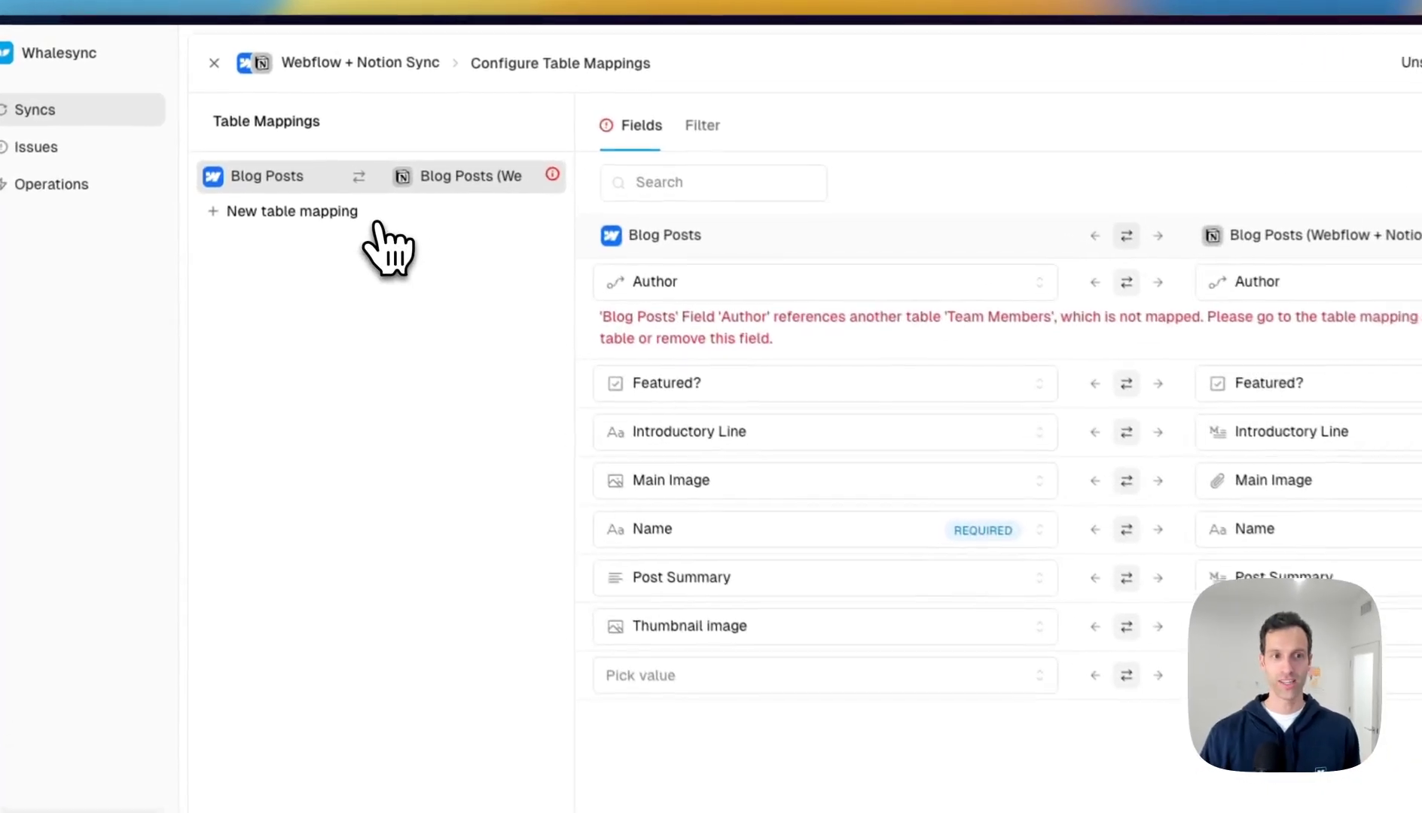
Map Webflow Team Members to 'Team Members (Webflow + Notion Demo)' and automap its 4 fields.
{"action": "left_click", "coordinate": [271, 218]}
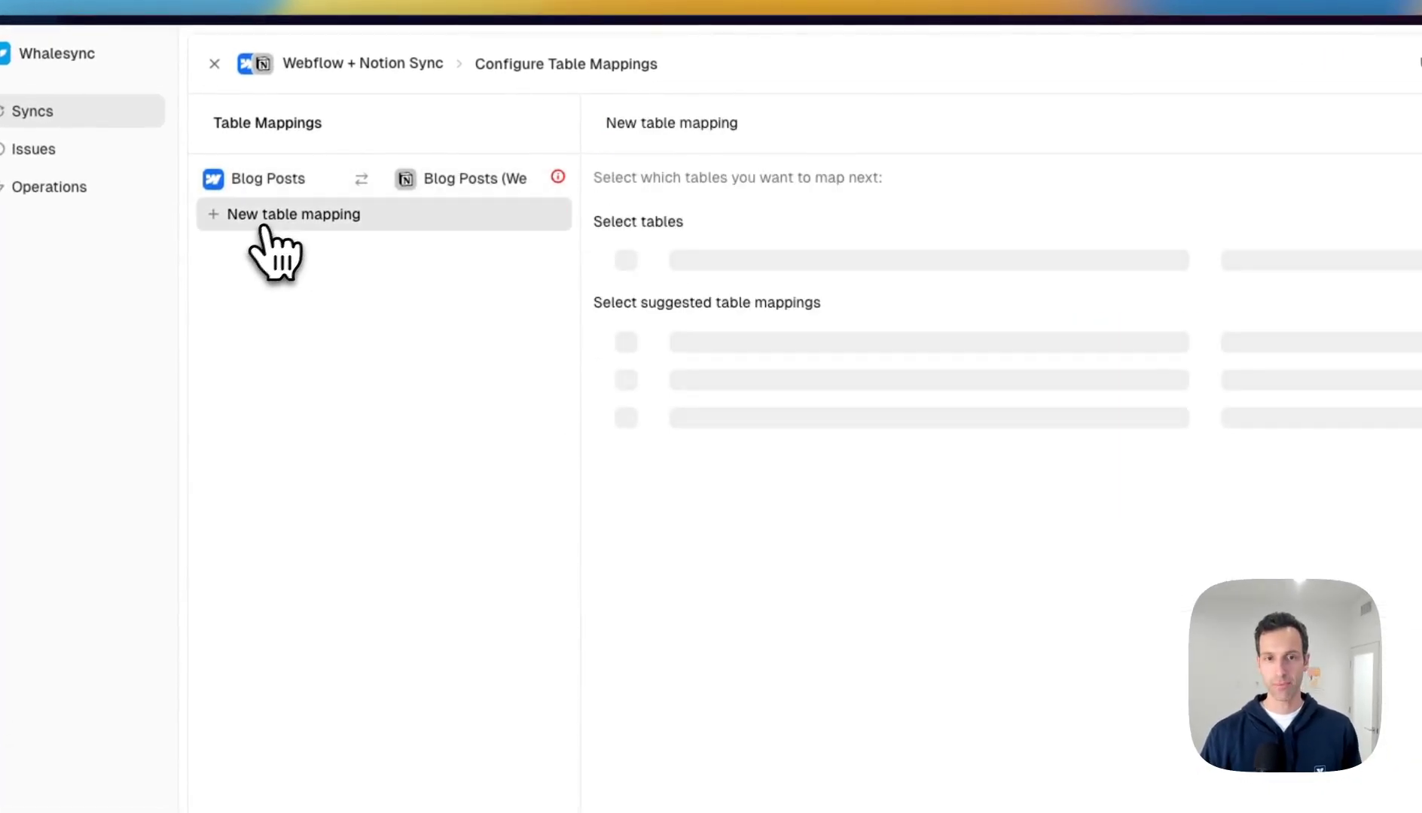
{"action": "left_click", "coordinate": [765, 277]}
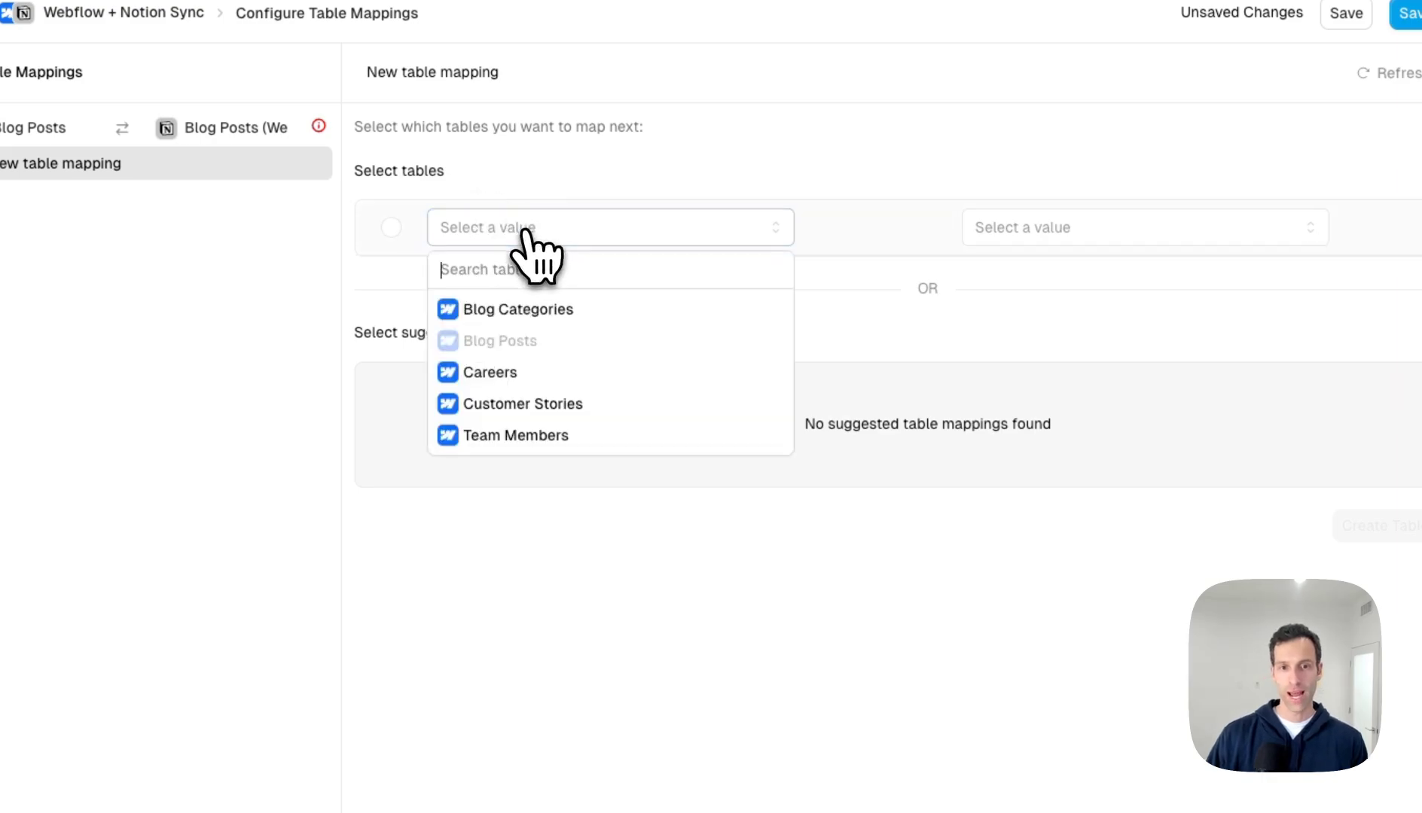
{"action": "left_click", "coordinate": [542, 435]}
{"action": "left_click", "coordinate": [1063, 230]}
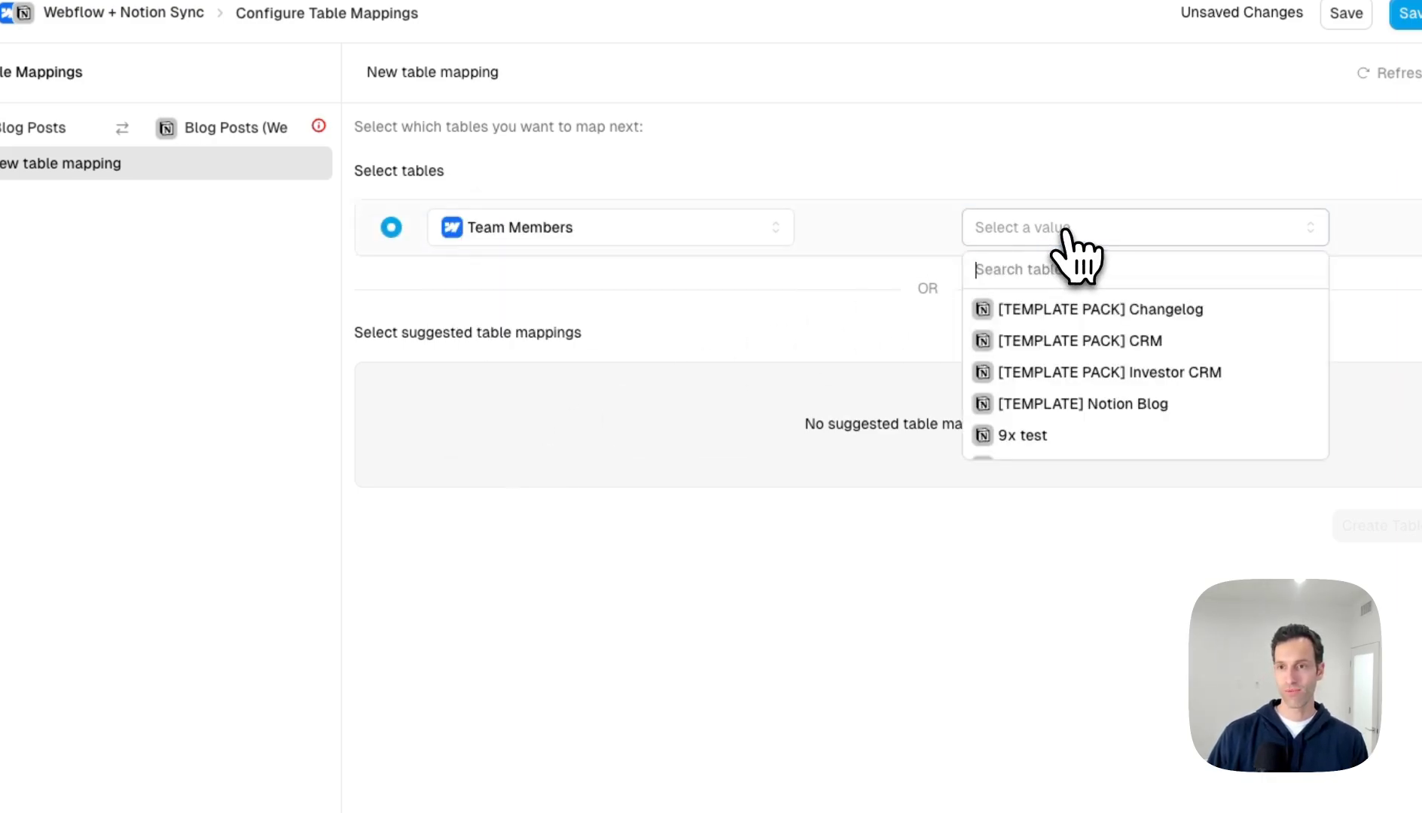
{"action": "type", "text": "web"}
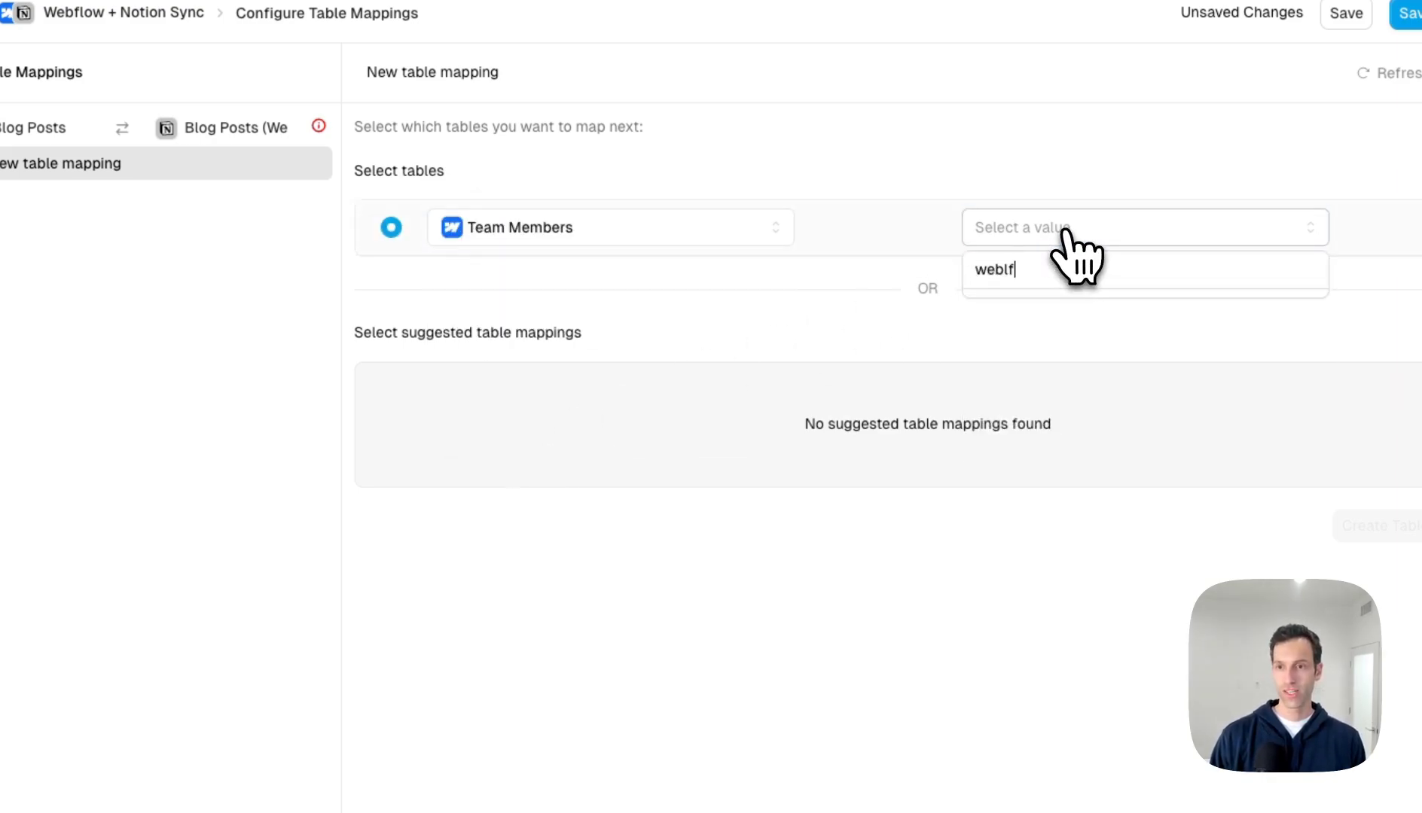
{"action": "type", "text": "flow"}
{"action": "left_click", "coordinate": [1079, 371]}
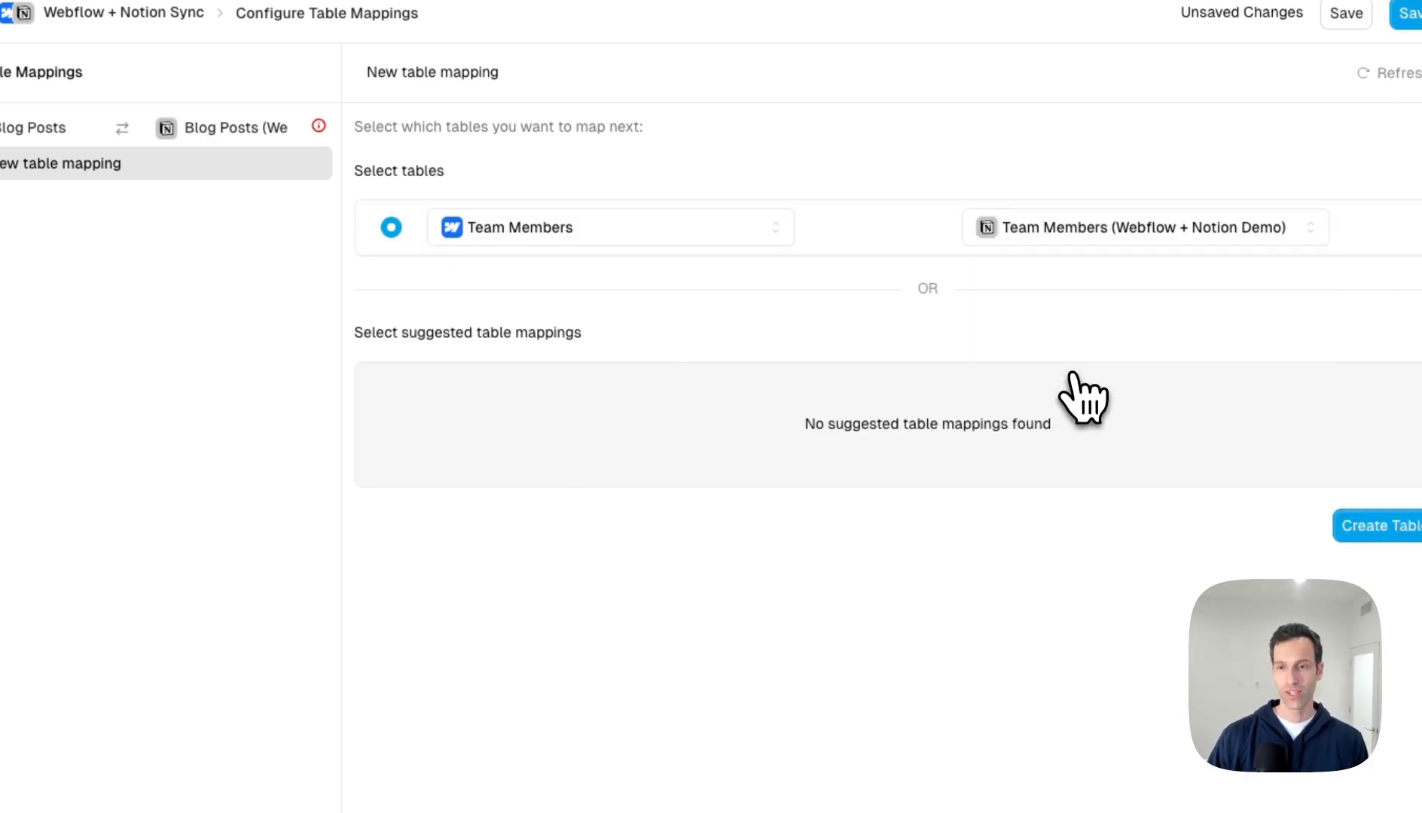
{"action": "left_click", "coordinate": [1284, 476]}
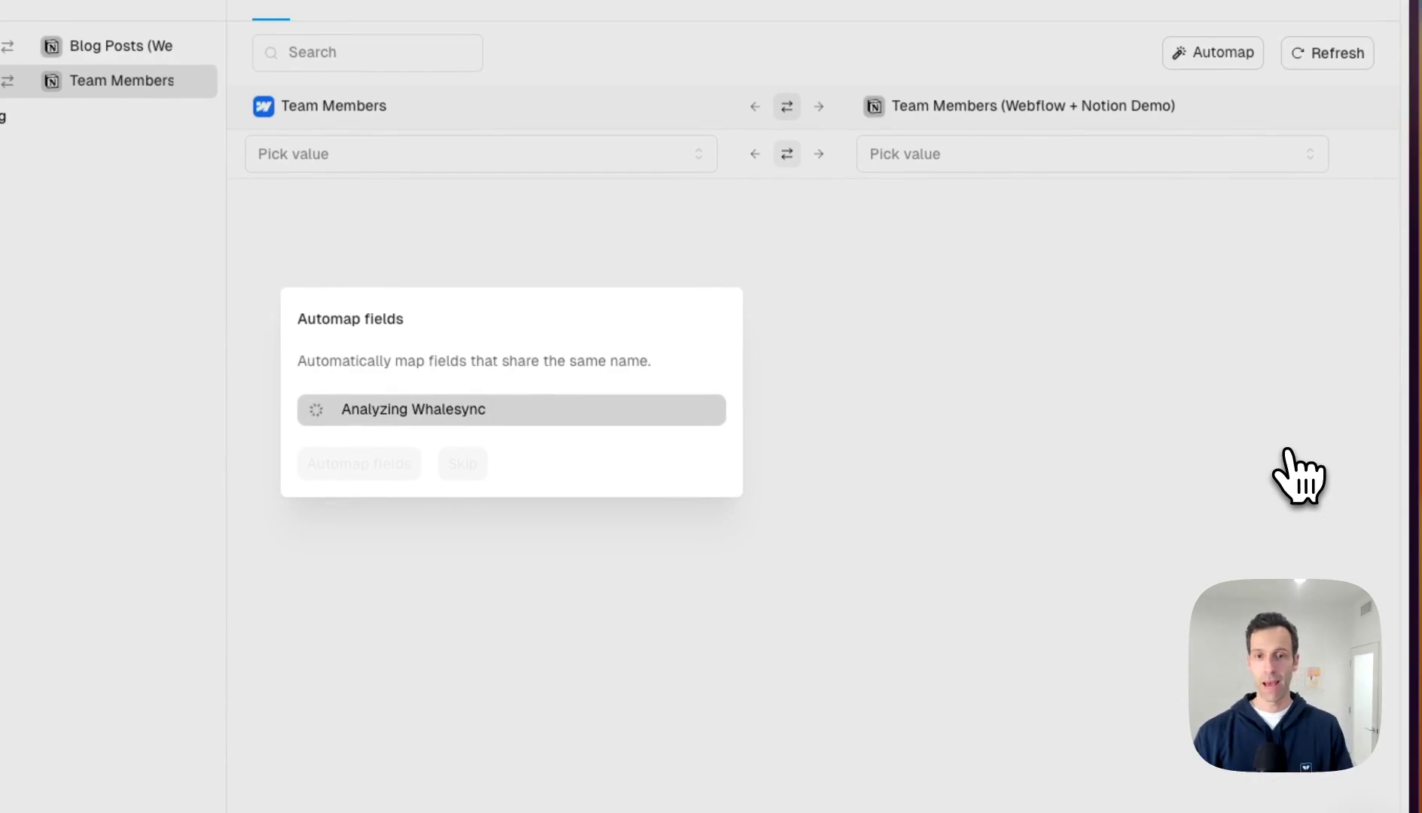
{"action": "left_click", "coordinate": [392, 463]}
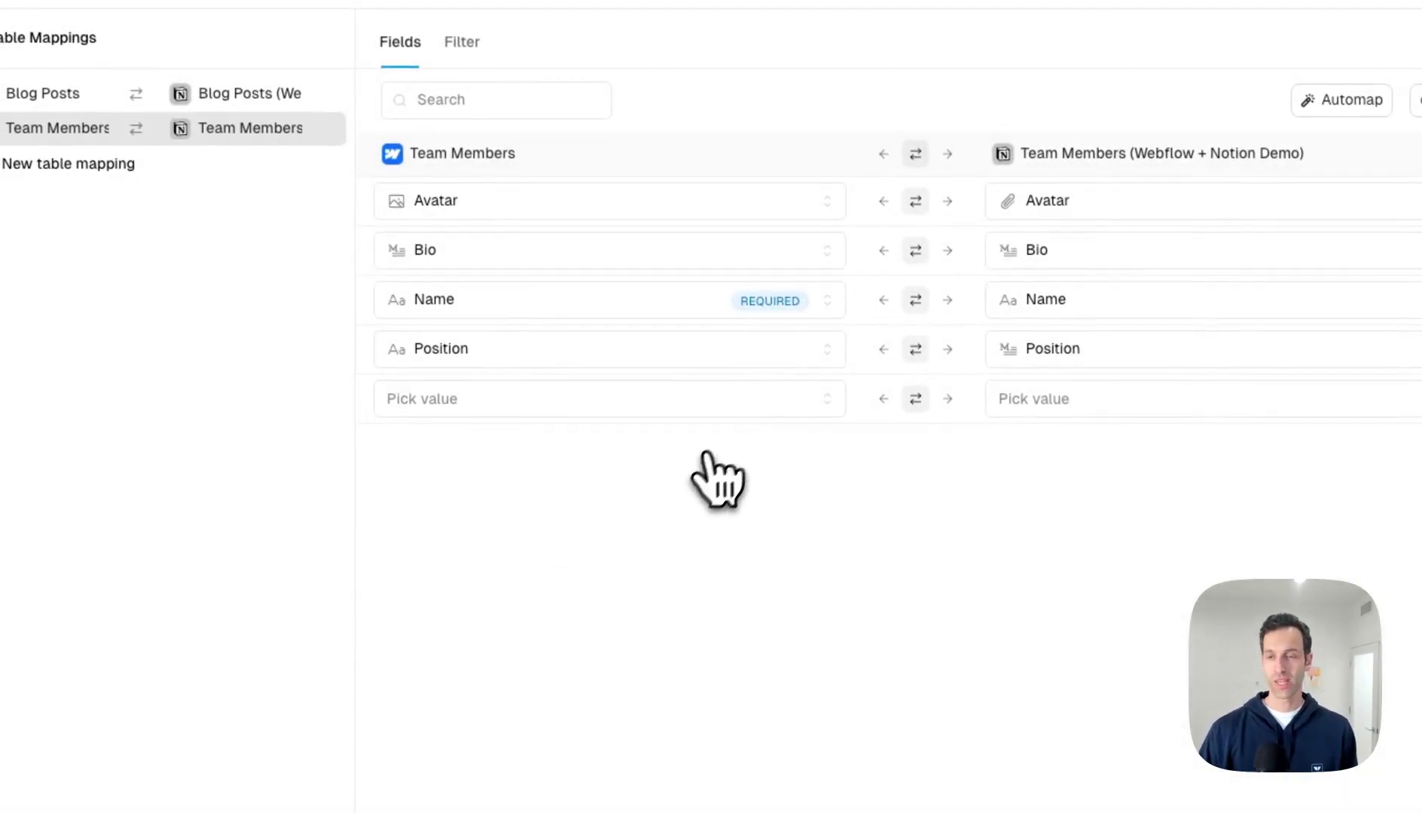
Save the Blog Posts and Team Members mappings and prepare the initial sync.
{"action": "left_click", "coordinate": [1325, 36]}
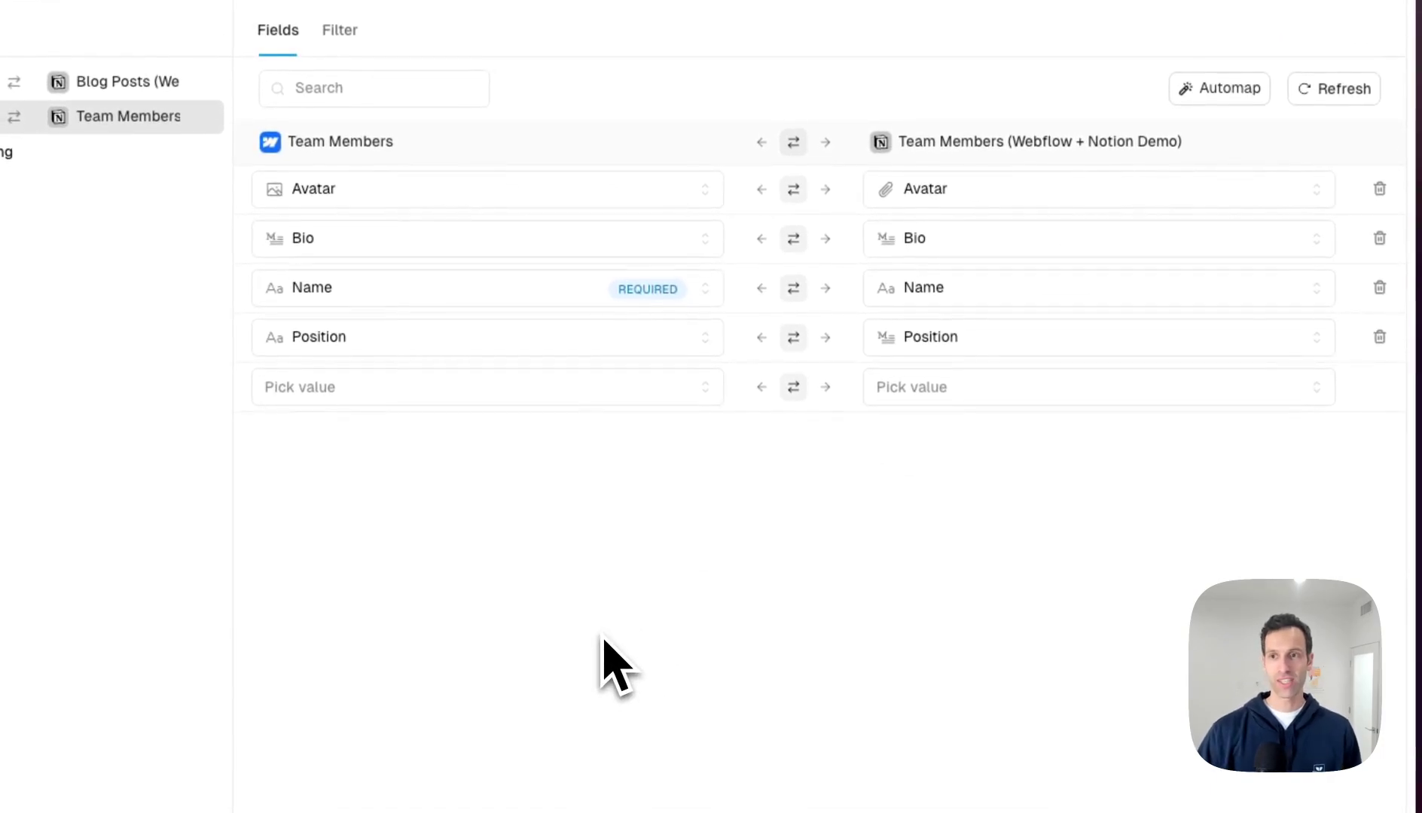
{"action": "left_click", "coordinate": [1323, 34]}
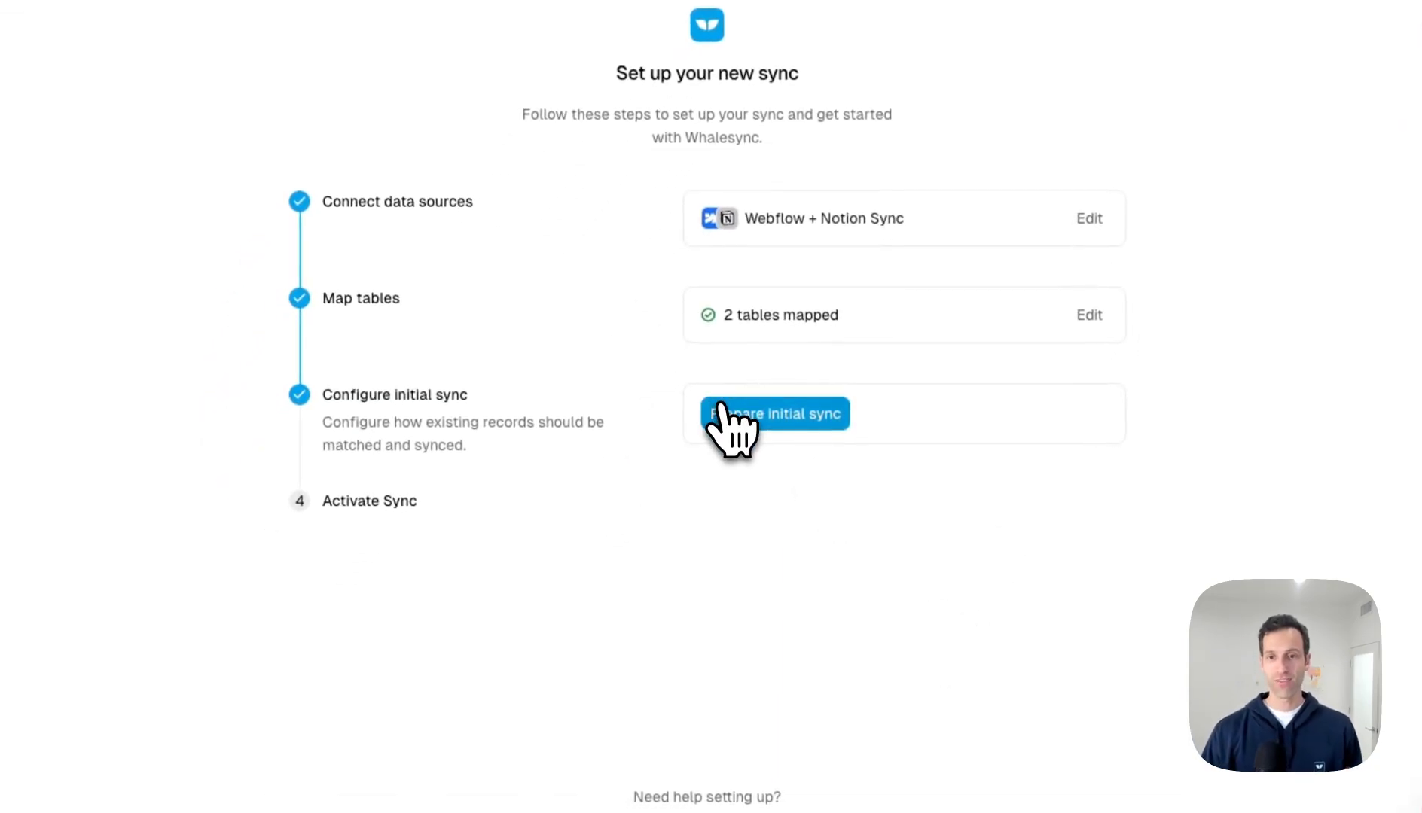
{"action": "left_click", "coordinate": [723, 414]}
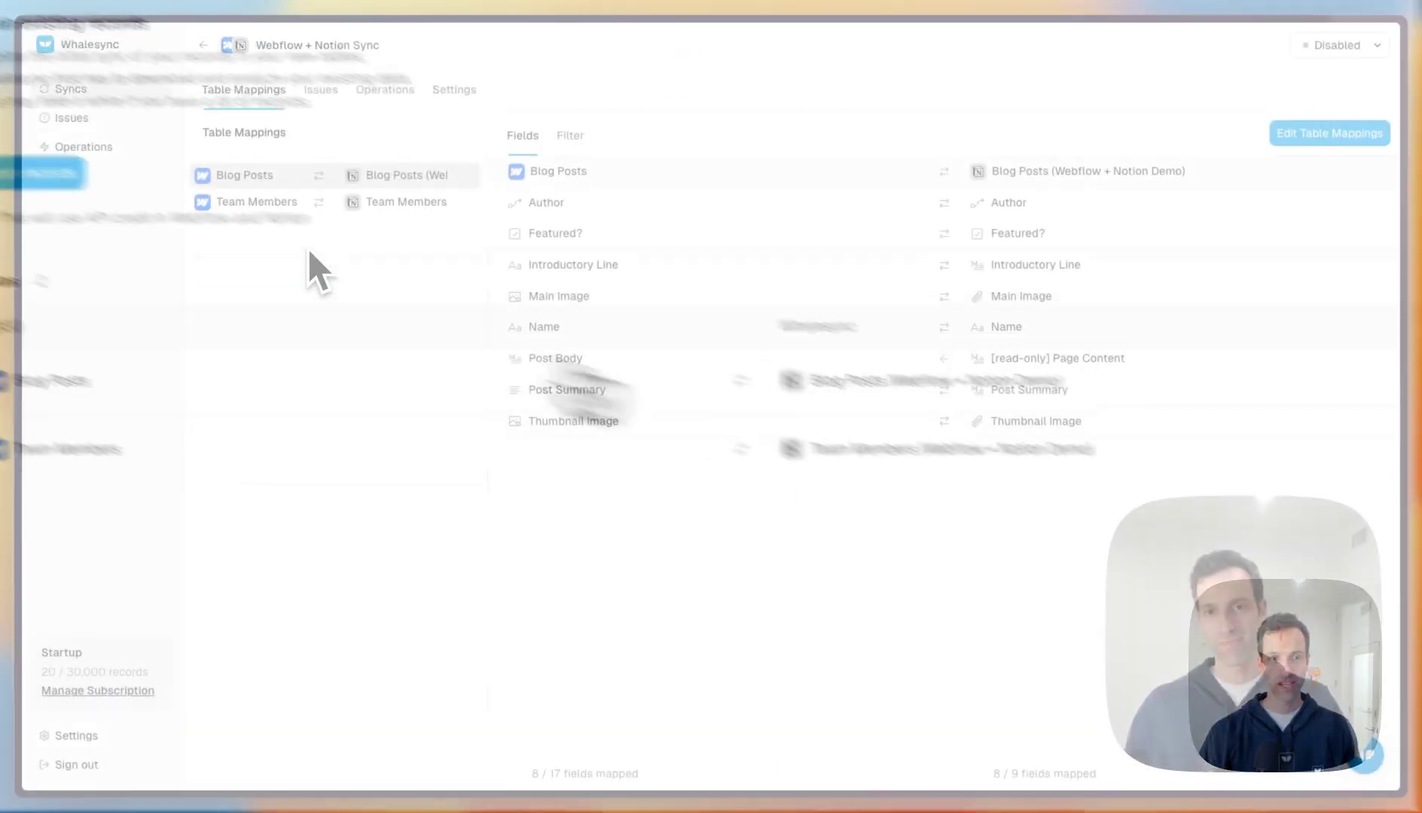